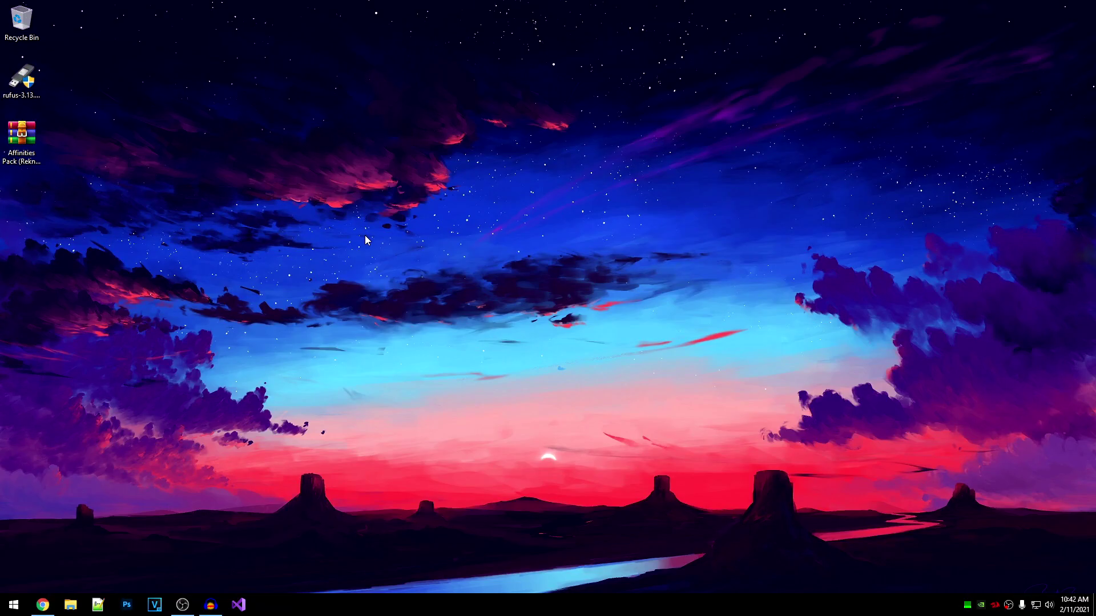
Step: Extract the Affinities Pack .rar archive onto the desktop
{"action": "left_click", "coordinate": [34, 140]}
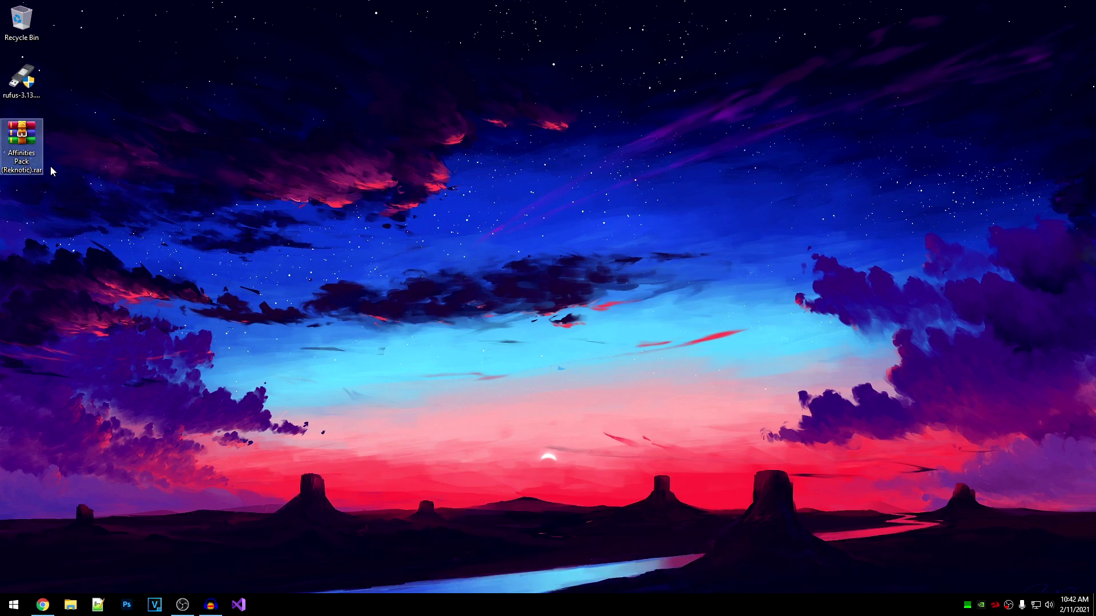
{"action": "right_click", "coordinate": [32, 143]}
{"action": "left_click", "coordinate": [77, 197]}
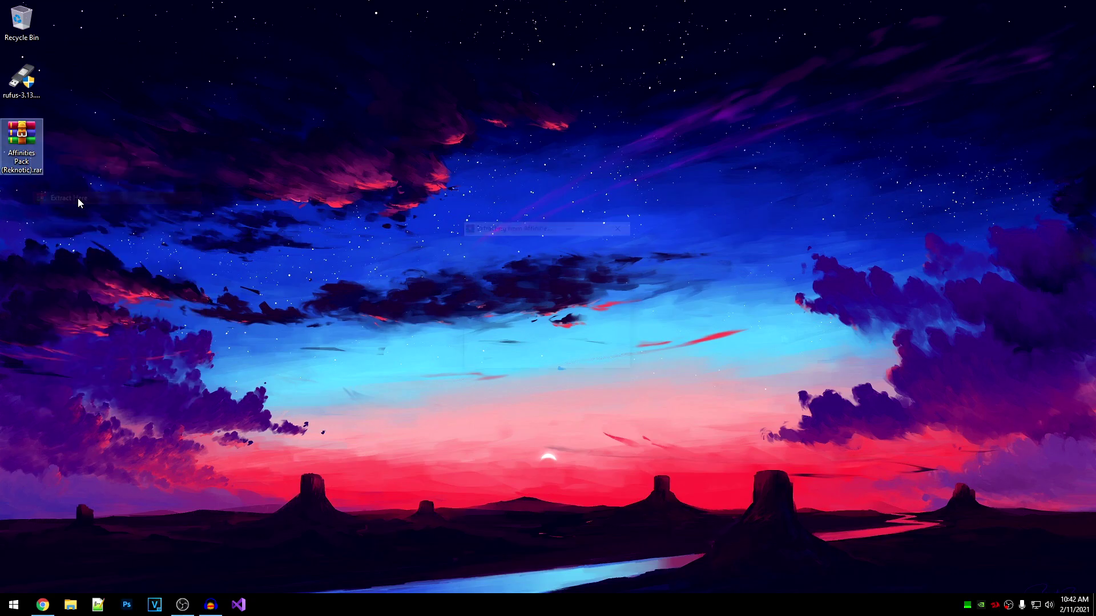
Step: Open the Affinities Pack folder and select Mouse Tester, Device Manager and Interrupt Affinity Policy Tool.exe
{"action": "left_click", "coordinate": [30, 199]}
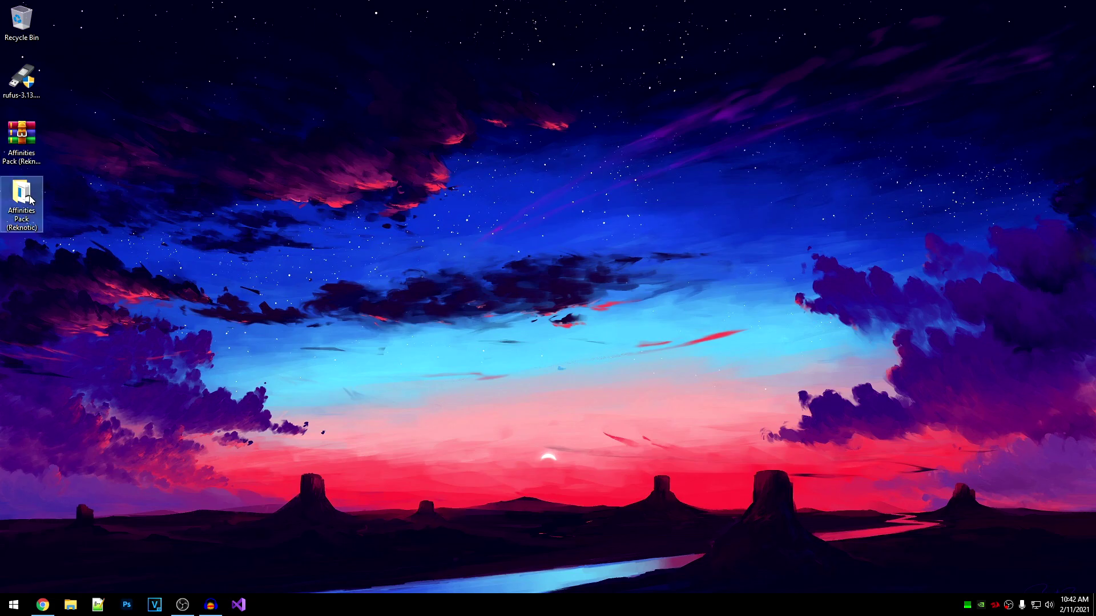
{"action": "double_click", "coordinate": [30, 200]}
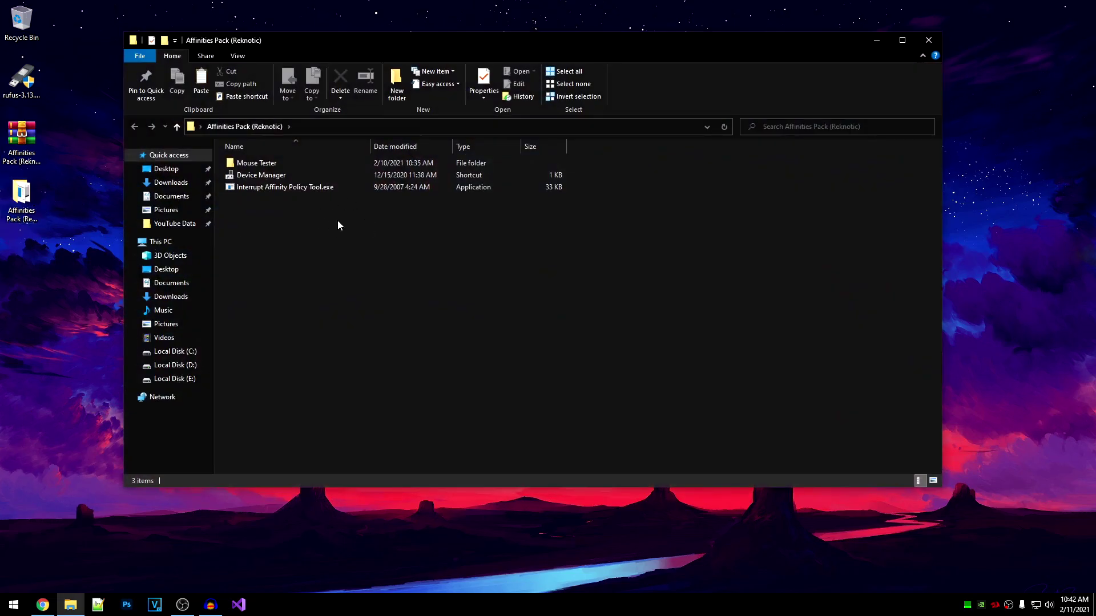
{"action": "left_click", "coordinate": [258, 163]}
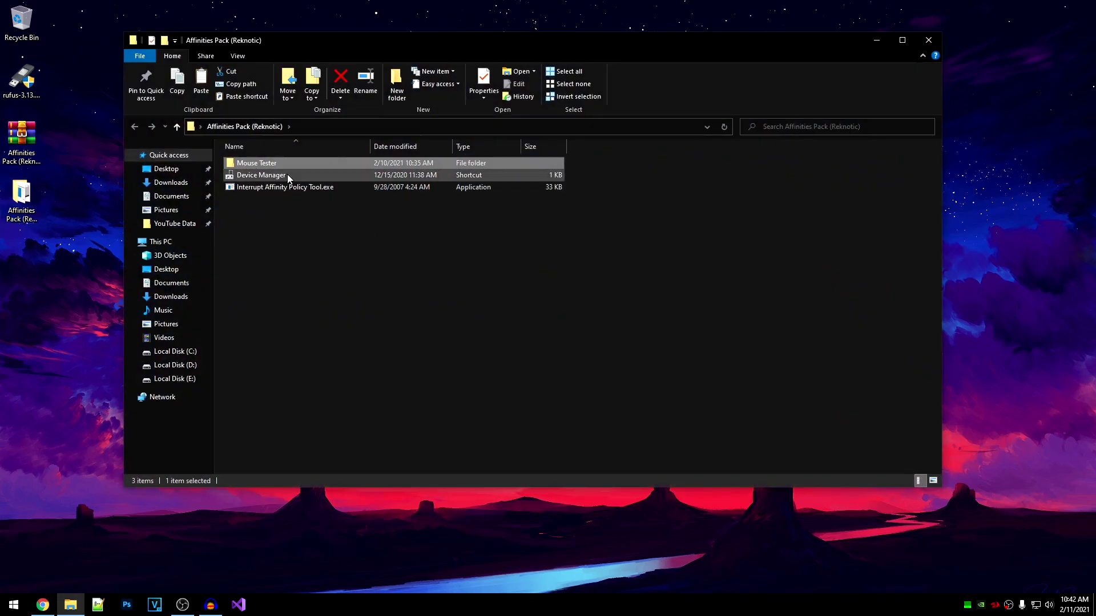
{"action": "left_click", "coordinate": [281, 178]}
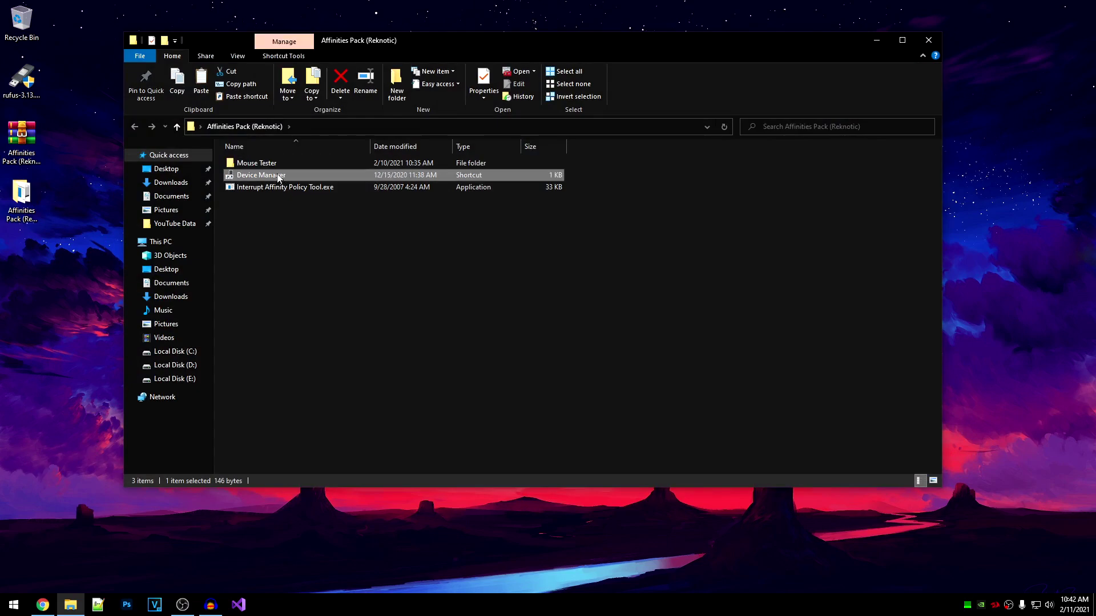
{"action": "left_click", "coordinate": [246, 188]}
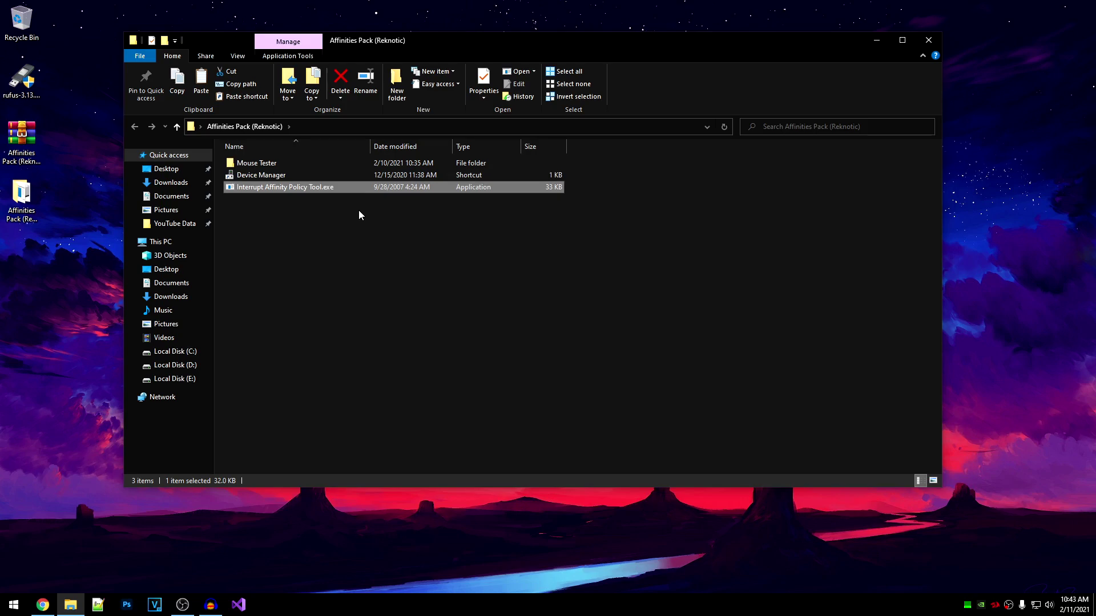
Step: Run Interrupt Affinity Policy Tool.exe as administrator and move its window down and right
{"action": "right_click", "coordinate": [319, 188]}
{"action": "left_click", "coordinate": [402, 209]}
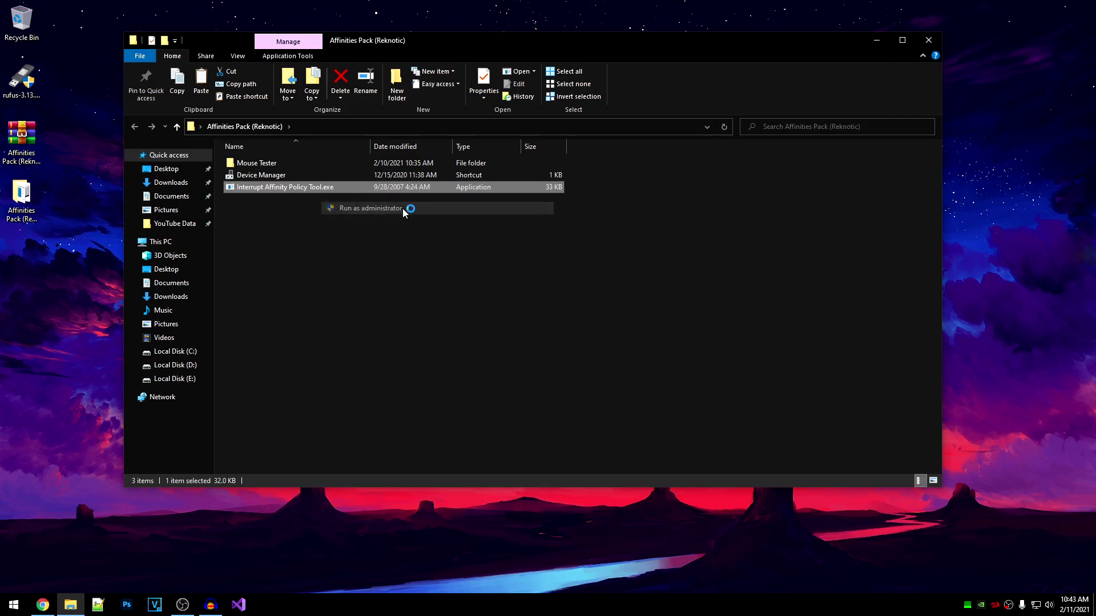
{"action": "left_click_drag", "start_coordinate": [141, 18], "coordinate": [185, 140]}
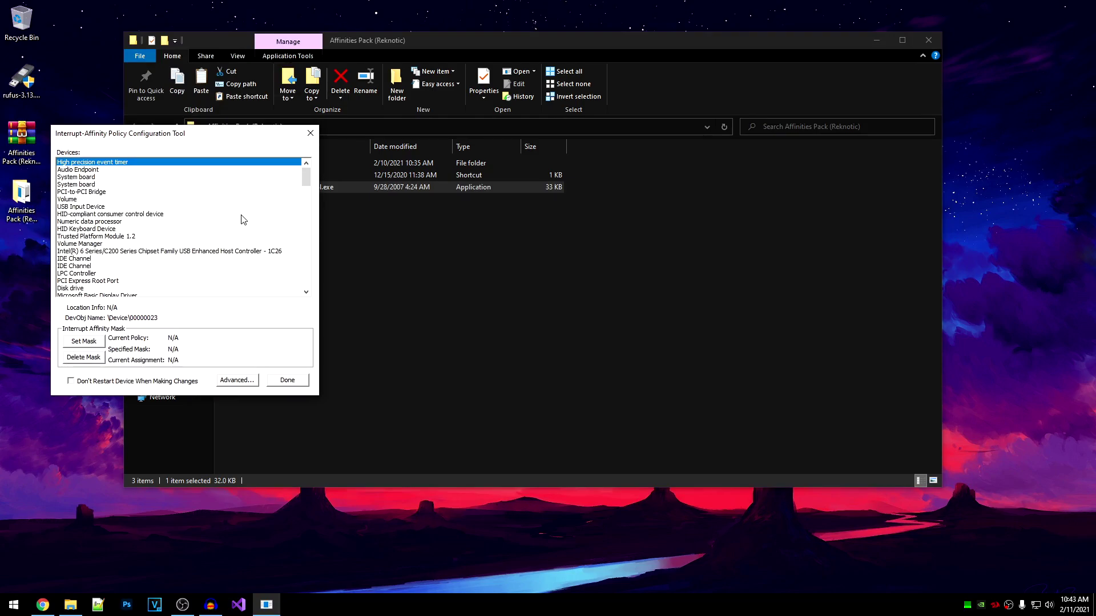
Step: Launch Device Manager from its shortcut in the Affinities Pack folder
{"action": "left_click", "coordinate": [395, 241]}
{"action": "left_click", "coordinate": [277, 177]}
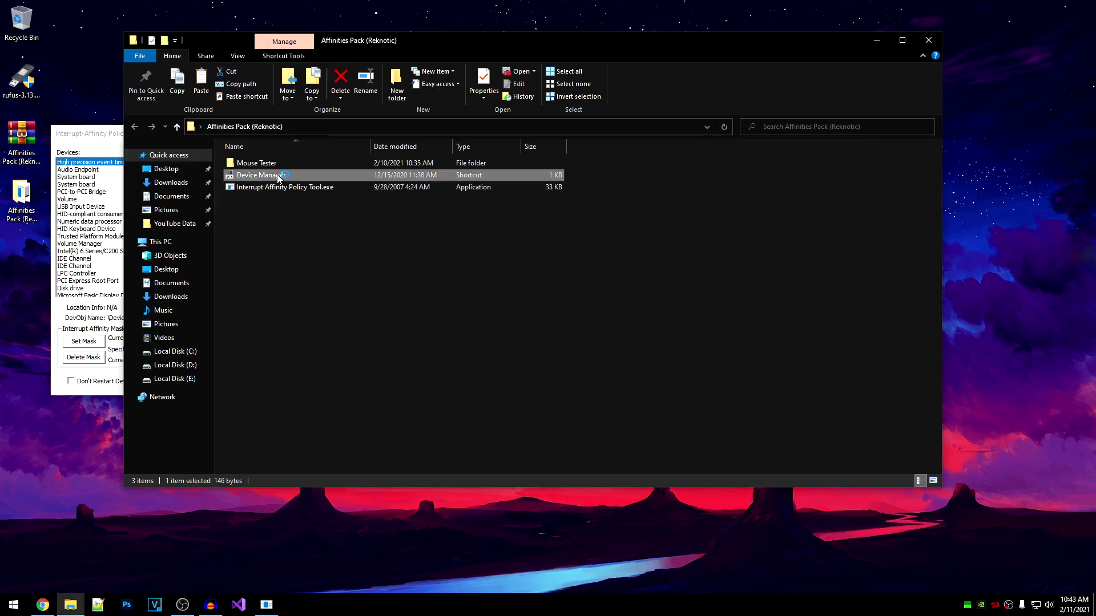
{"action": "double_click", "coordinate": [276, 173]}
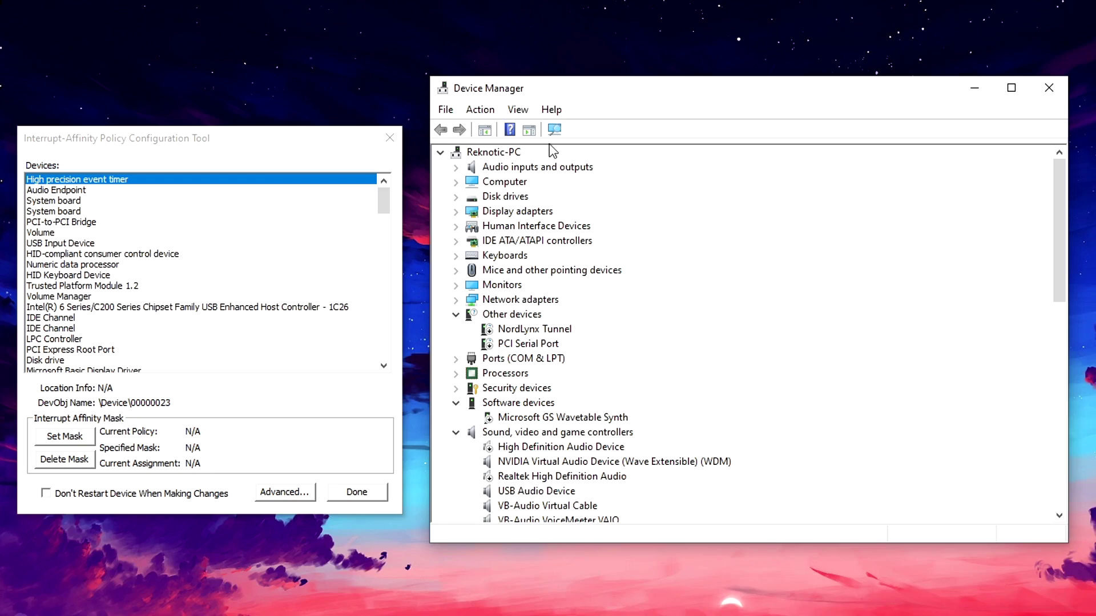
Step: View devices by connection and expand the 1C2D controller down to the HID Keyboard Device
{"action": "left_click", "coordinate": [518, 110]}
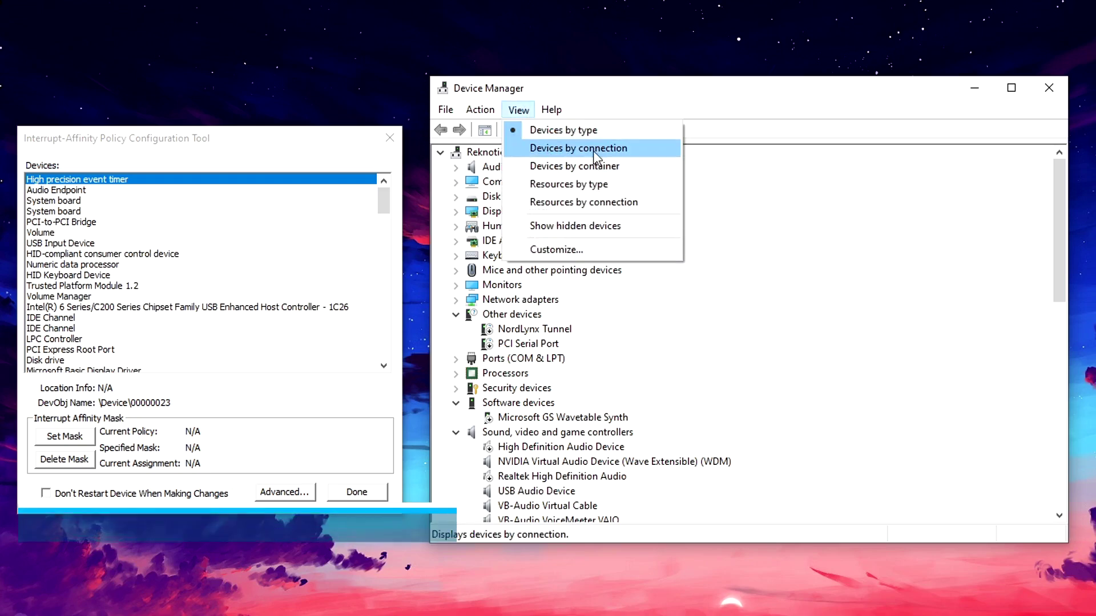
{"action": "left_click", "coordinate": [651, 153]}
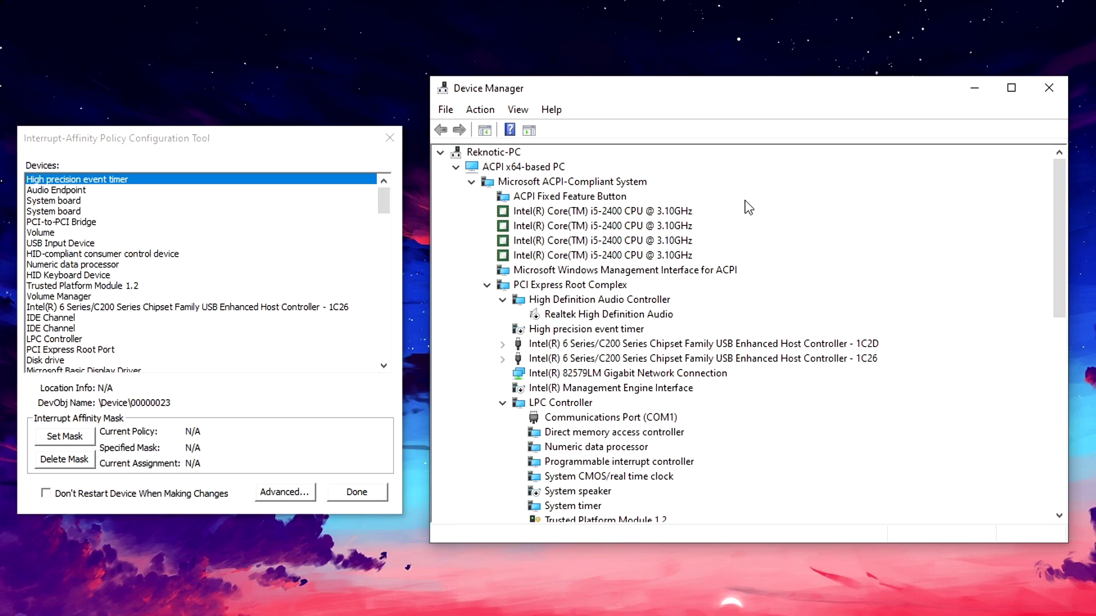
{"action": "left_click", "coordinate": [837, 344]}
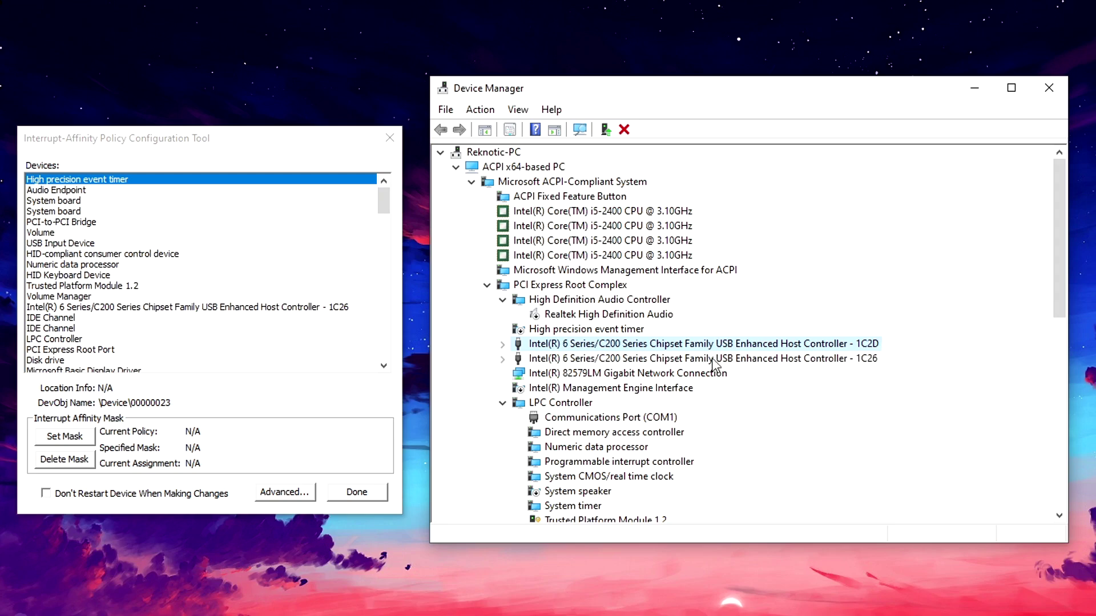
{"action": "left_click", "coordinate": [502, 345]}
{"action": "left_click", "coordinate": [518, 359]}
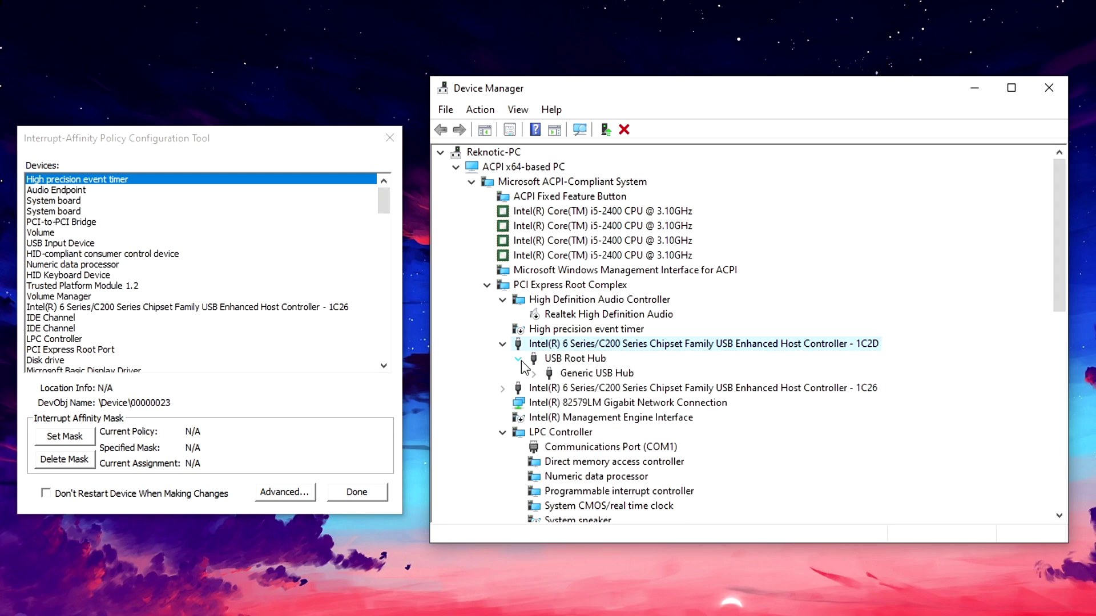
{"action": "left_click", "coordinate": [534, 374]}
{"action": "left_click", "coordinate": [549, 388]}
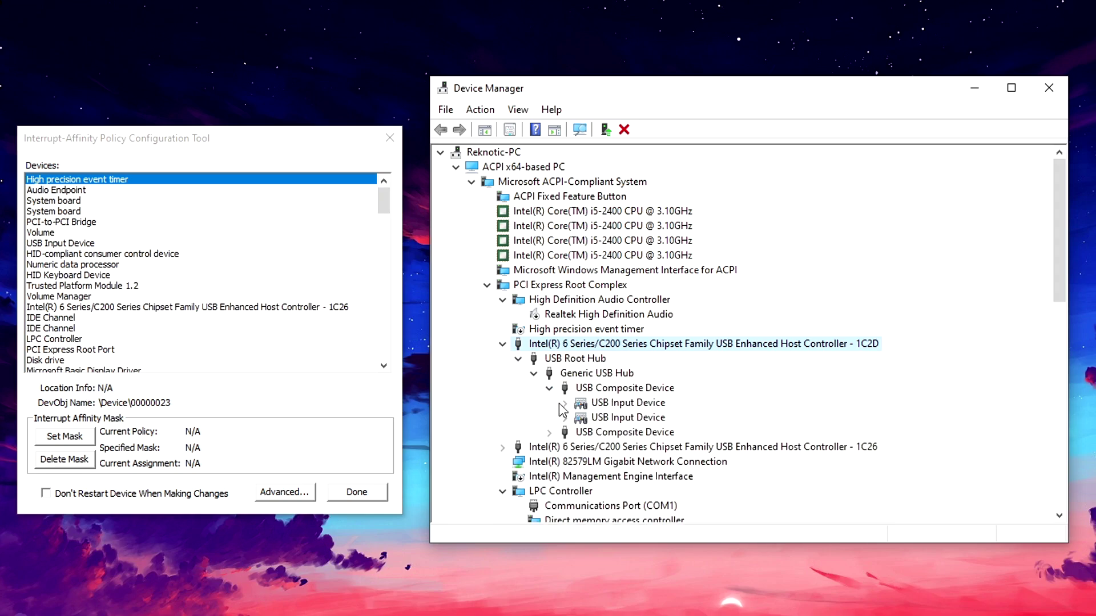
{"action": "left_click", "coordinate": [565, 404]}
{"action": "left_click", "coordinate": [667, 419]}
Step: Expand the second USB Composite Device under 1C2D down to the HID-compliant mouse
{"action": "scroll", "coordinate": [745, 428], "scroll_direction": "down", "scroll_amount": 1}
{"action": "left_click", "coordinate": [549, 404]}
{"action": "left_click", "coordinate": [650, 418]}
{"action": "left_click", "coordinate": [565, 419]}
{"action": "left_click", "coordinate": [655, 432]}
{"action": "scroll", "coordinate": [657, 436], "scroll_direction": "down", "scroll_amount": 1}
Step: Check the 1C26 controller's USB Audio Device, collapse it and reselect the 1C2D controller
{"action": "left_click", "coordinate": [521, 437]}
{"action": "left_click", "coordinate": [503, 433]}
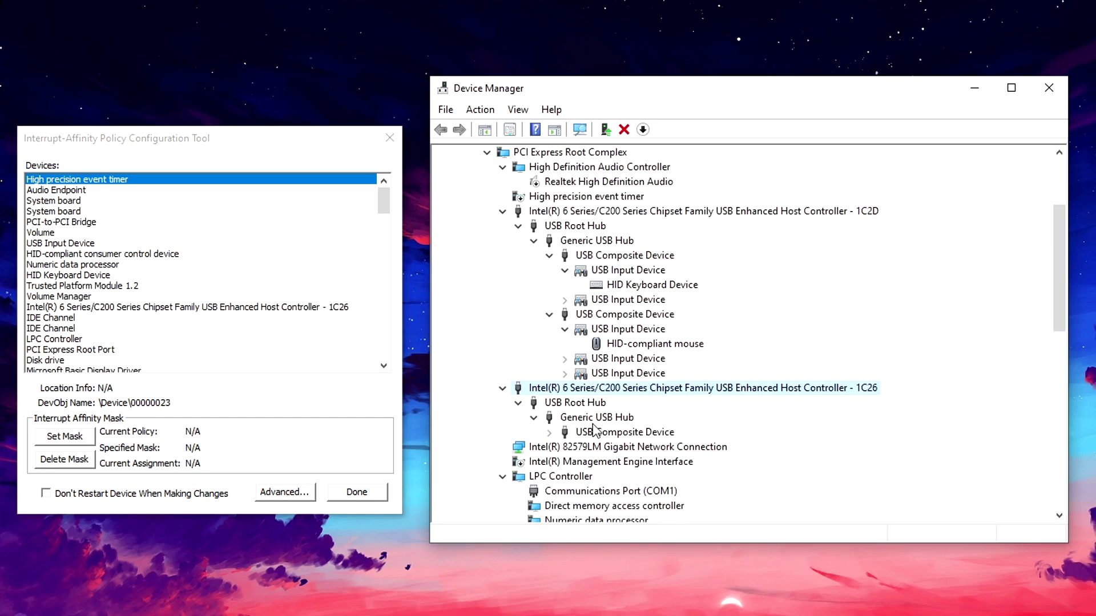
{"action": "scroll", "coordinate": [644, 438], "scroll_direction": "down", "scroll_amount": 1}
{"action": "left_click", "coordinate": [565, 403]}
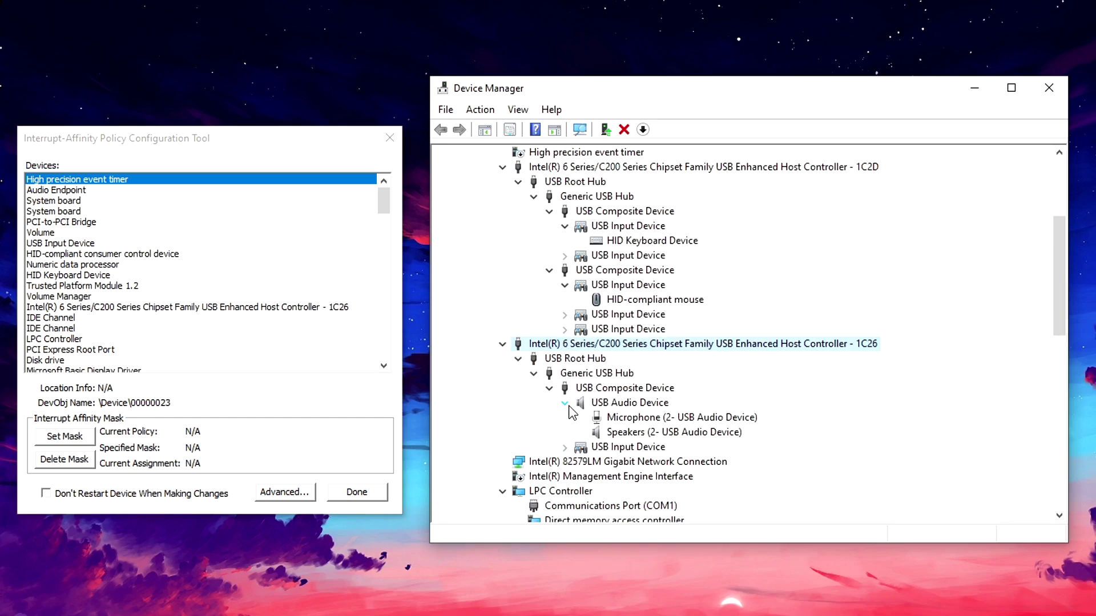
{"action": "left_click", "coordinate": [502, 344]}
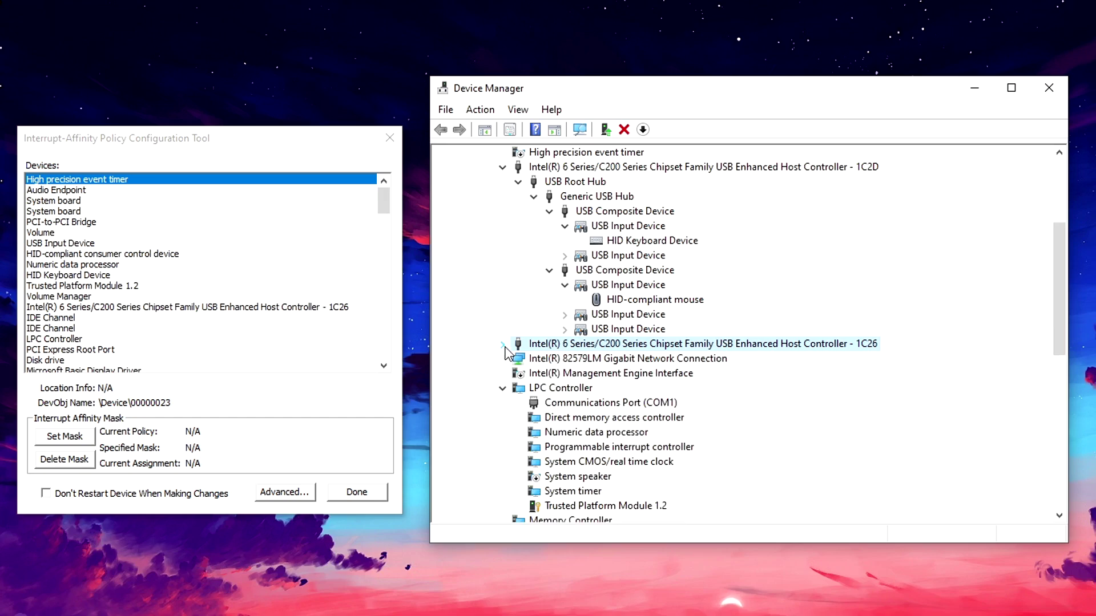
{"action": "scroll", "coordinate": [699, 349], "scroll_direction": "up", "scroll_amount": 1}
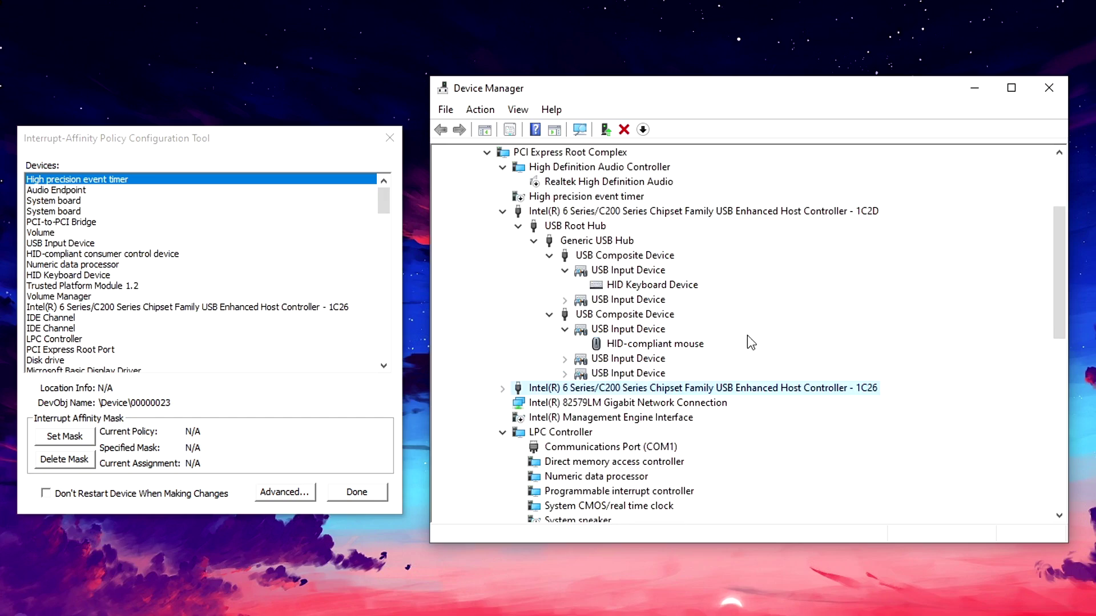
{"action": "left_click", "coordinate": [735, 216]}
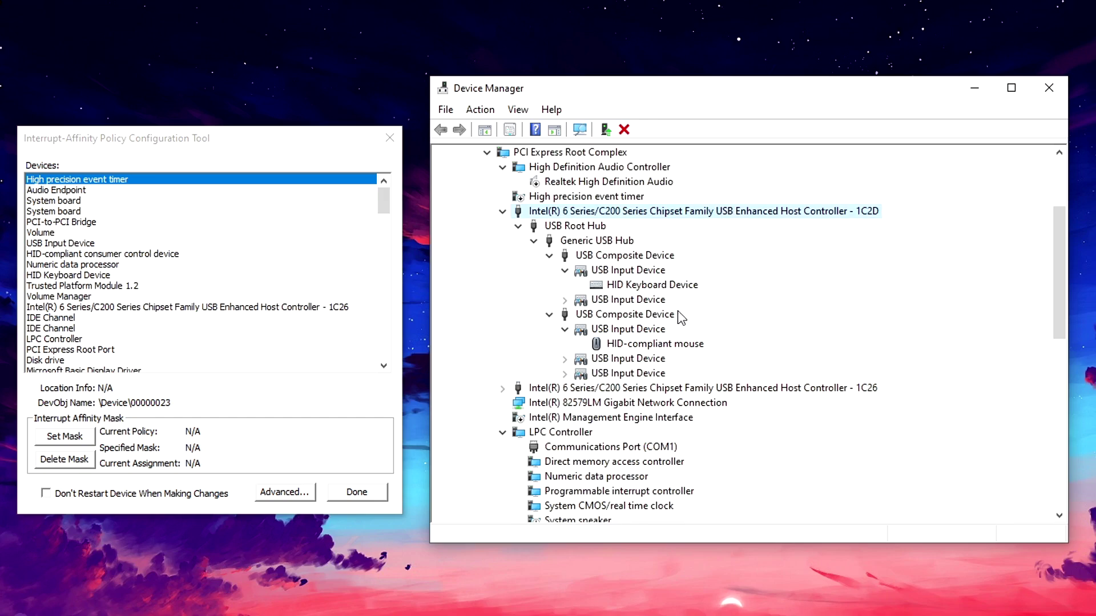
{"action": "scroll", "coordinate": [723, 317], "scroll_direction": "up", "scroll_amount": 1}
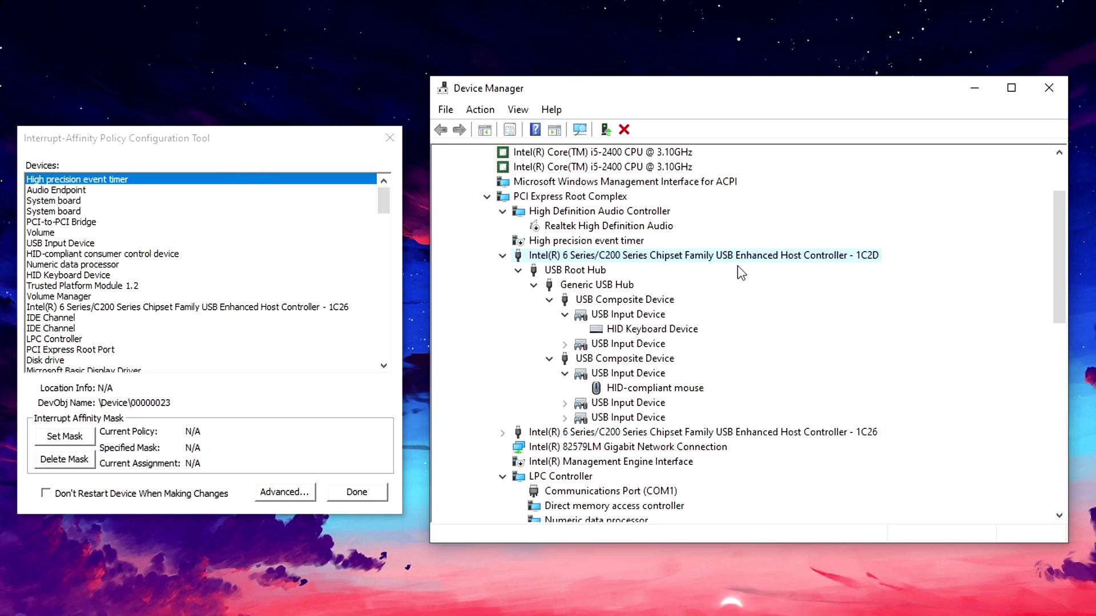
Step: Open the 1C2D controller's properties and read its location: PCI bus 0, device 26, function 0
{"action": "right_click", "coordinate": [751, 255]}
{"action": "left_click", "coordinate": [810, 334]}
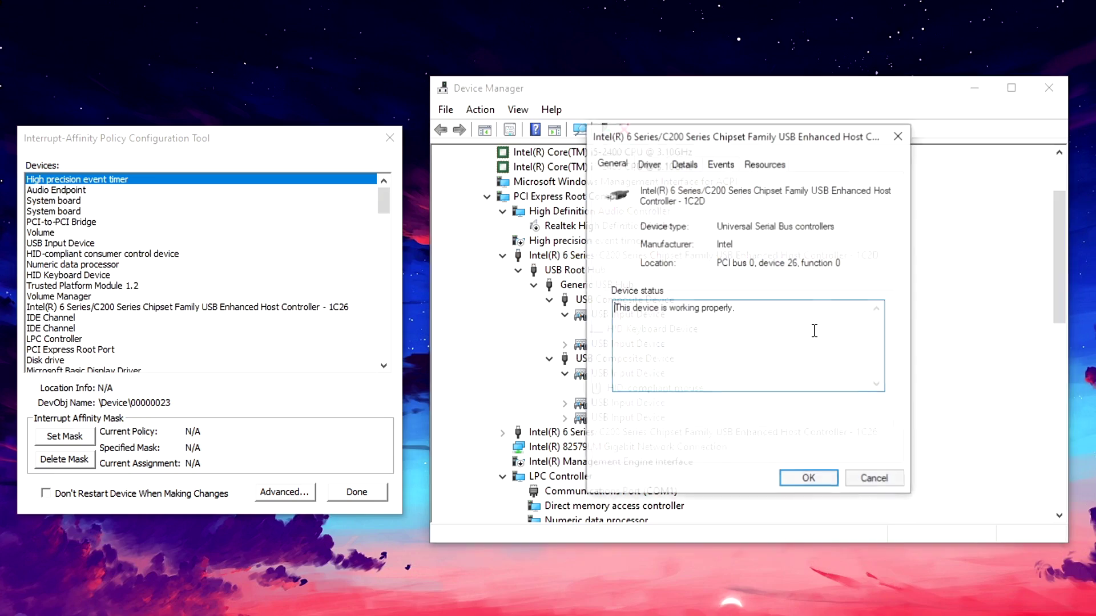
{"action": "left_click_drag", "start_coordinate": [721, 263], "coordinate": [796, 263]}
{"action": "left_click", "coordinate": [731, 263]}
{"action": "double_click", "coordinate": [752, 263]}
{"action": "double_click", "coordinate": [794, 263]}
{"action": "double_click", "coordinate": [838, 263]}
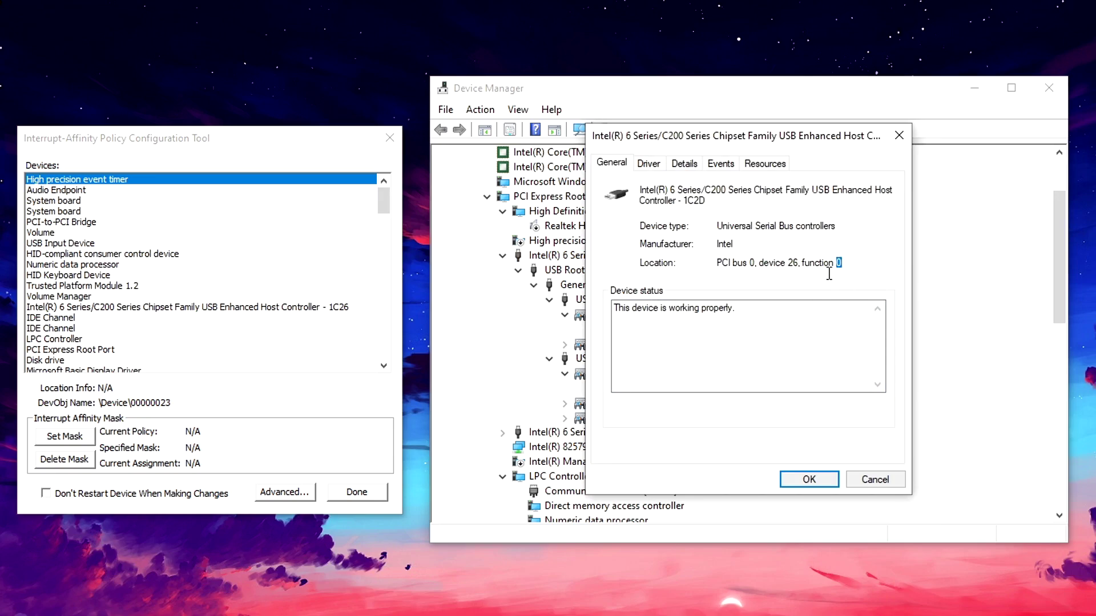
{"action": "double_click", "coordinate": [752, 263]}
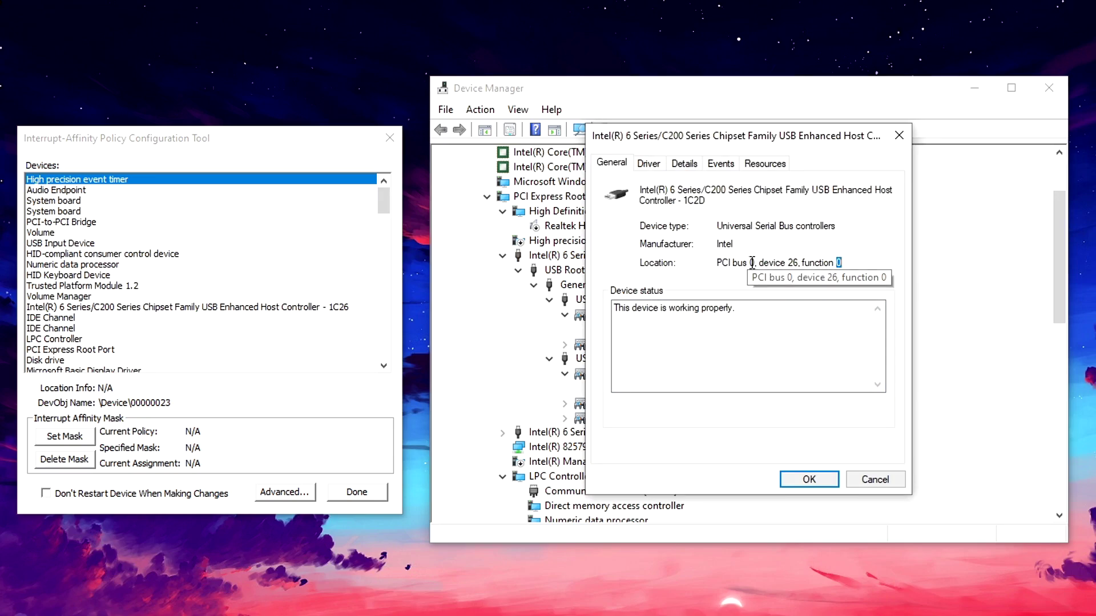
{"action": "double_click", "coordinate": [793, 262]}
{"action": "left_click", "coordinate": [835, 266]}
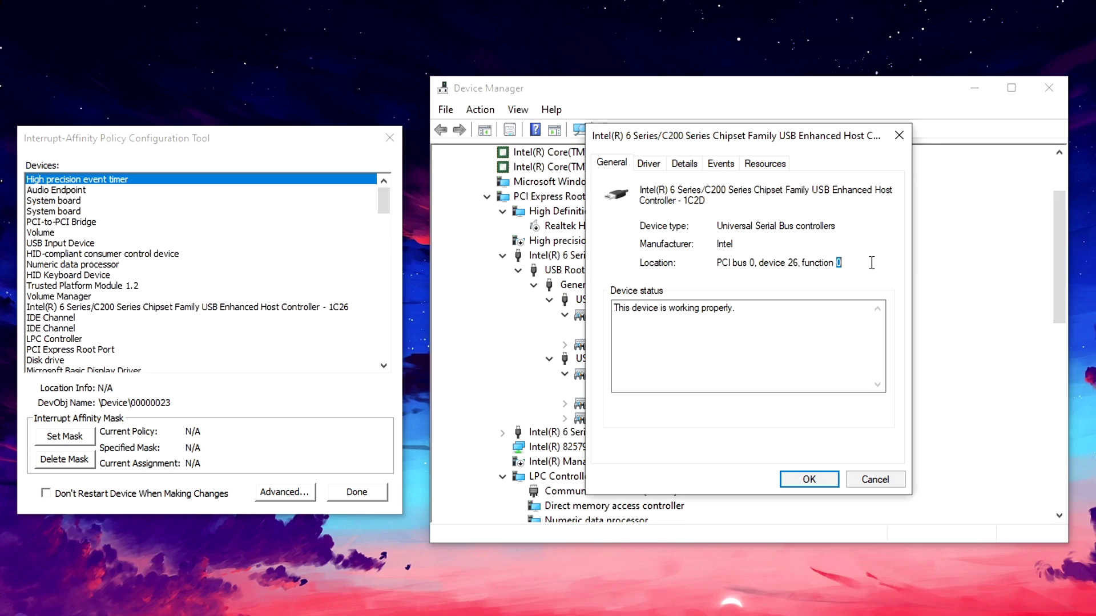
Step: Select the matching 1C2D controller in the affinity tool, dismissing errors, and close the properties
{"action": "left_click", "coordinate": [293, 151]}
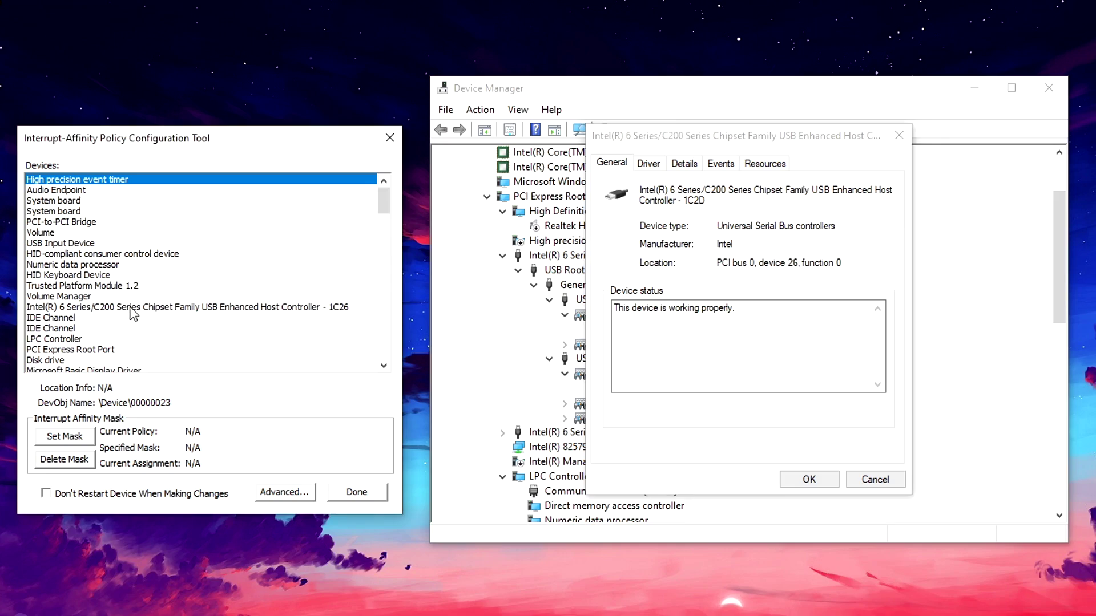
{"action": "left_click", "coordinate": [320, 308]}
{"action": "left_click", "coordinate": [840, 439]}
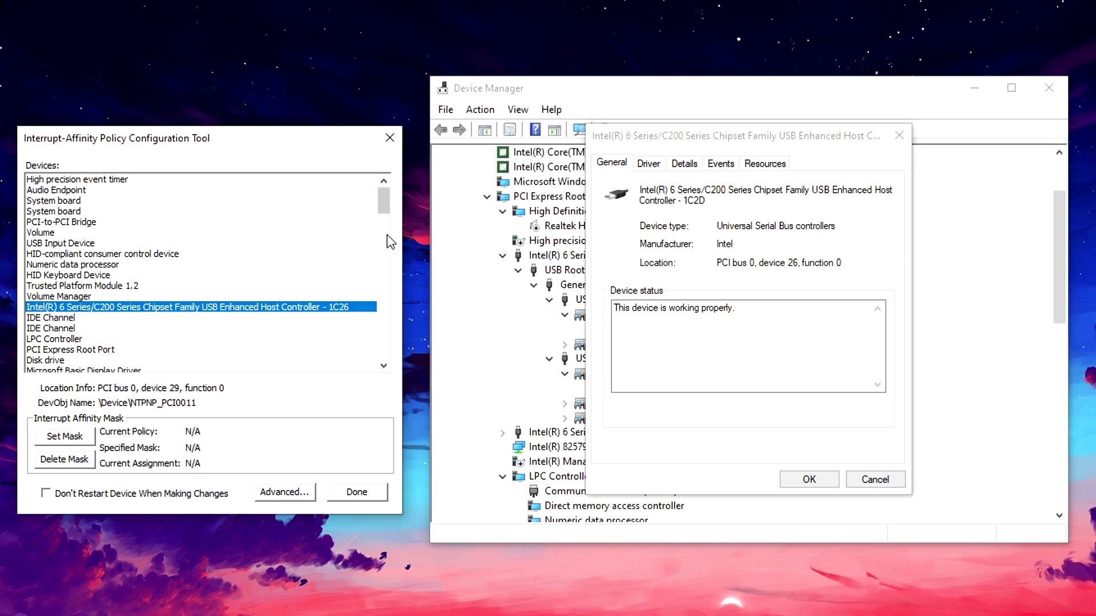
{"action": "left_click_drag", "start_coordinate": [387, 204], "coordinate": [384, 347]}
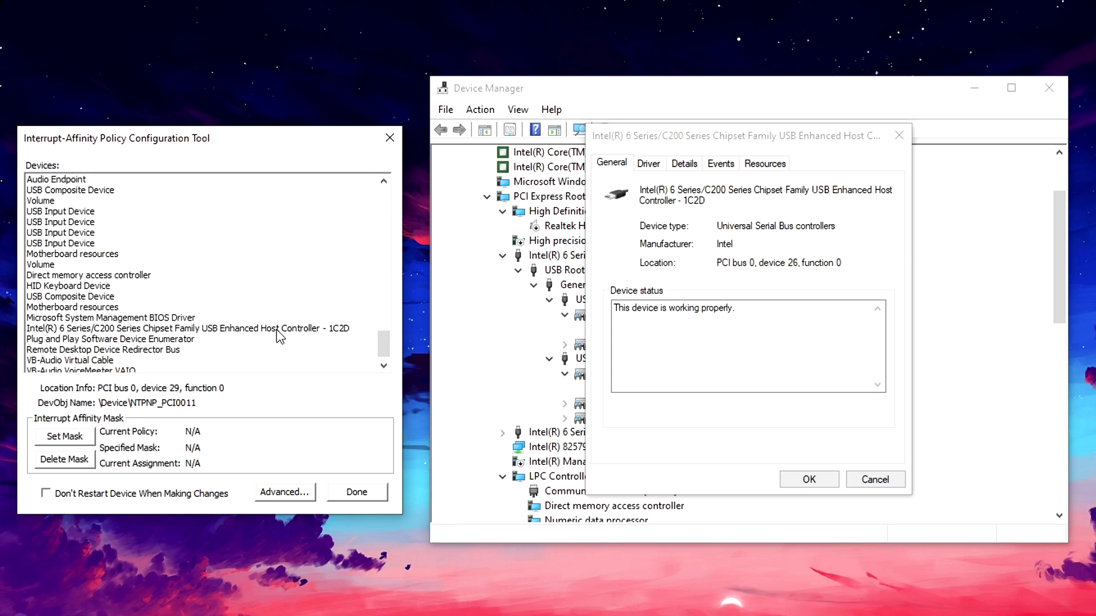
{"action": "left_click", "coordinate": [278, 334]}
{"action": "left_click", "coordinate": [833, 443]}
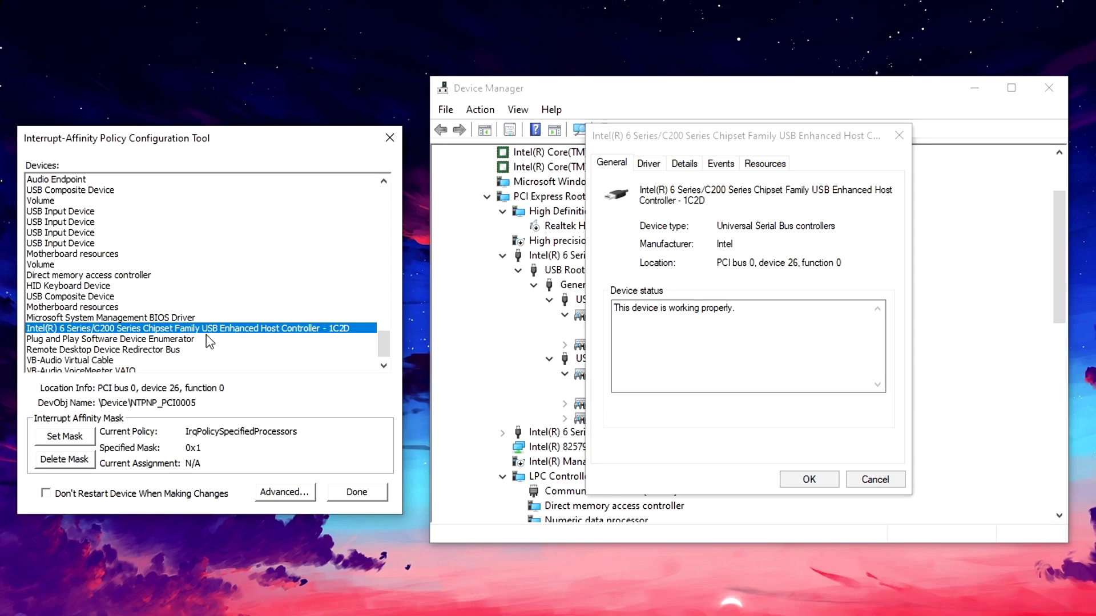
{"action": "left_click", "coordinate": [809, 483]}
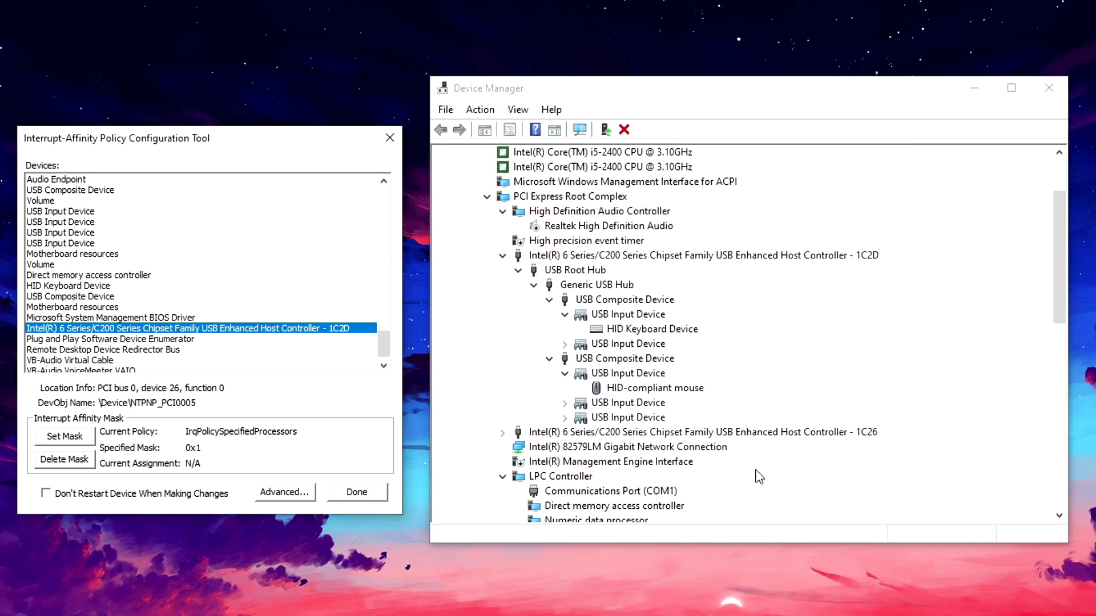
Step: Set the 1C2D controller's mask to CPU 0 (0x1) without restarting, then close the tool
{"action": "left_click", "coordinate": [65, 437]}
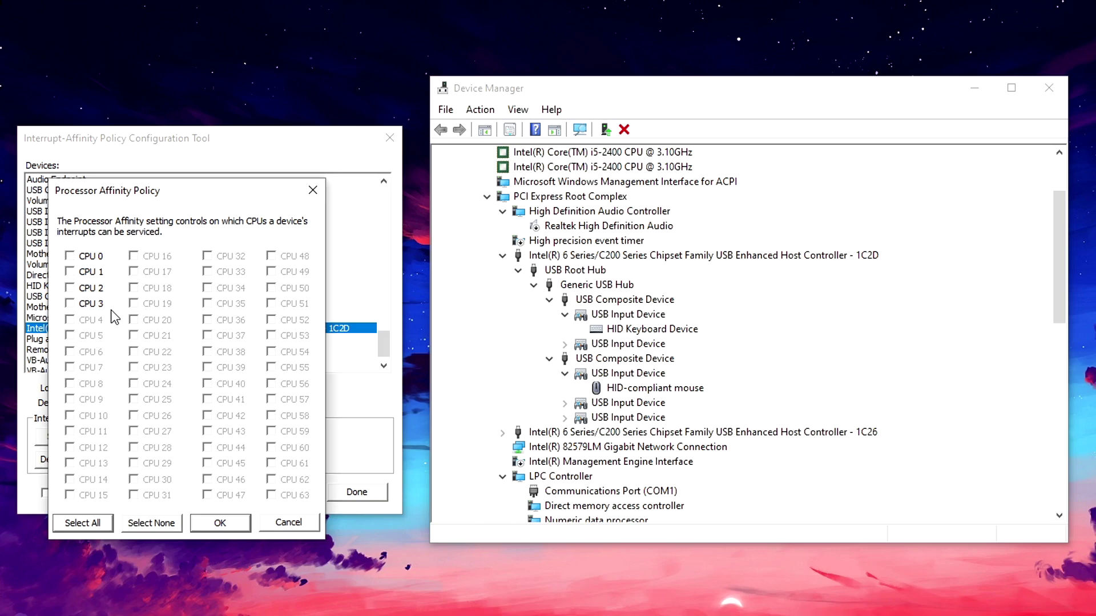
{"action": "left_click", "coordinate": [96, 260]}
{"action": "left_click", "coordinate": [220, 523]}
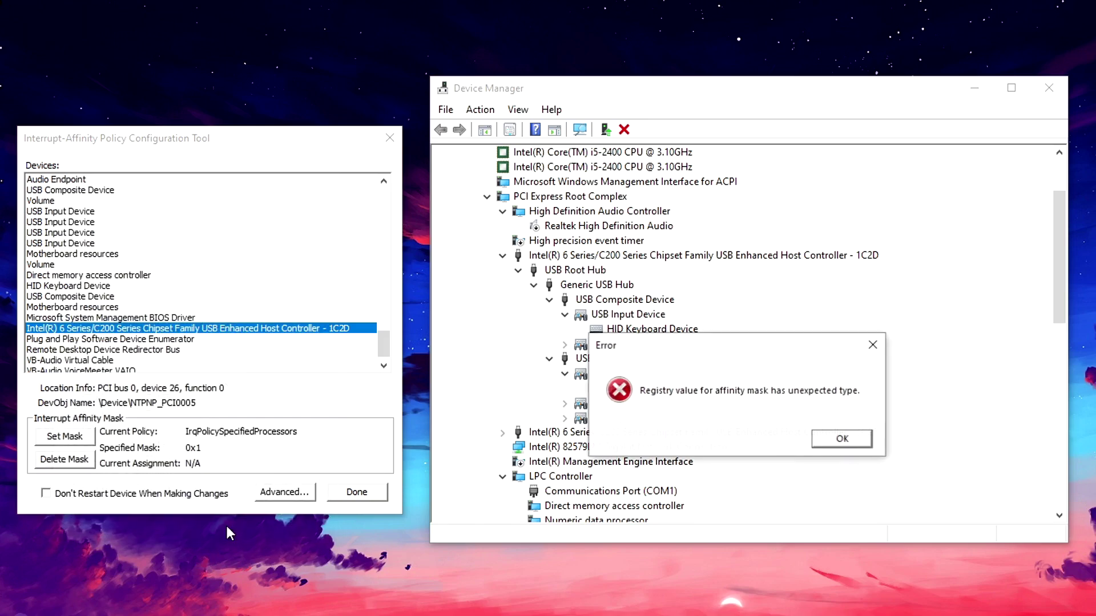
{"action": "left_click", "coordinate": [842, 441]}
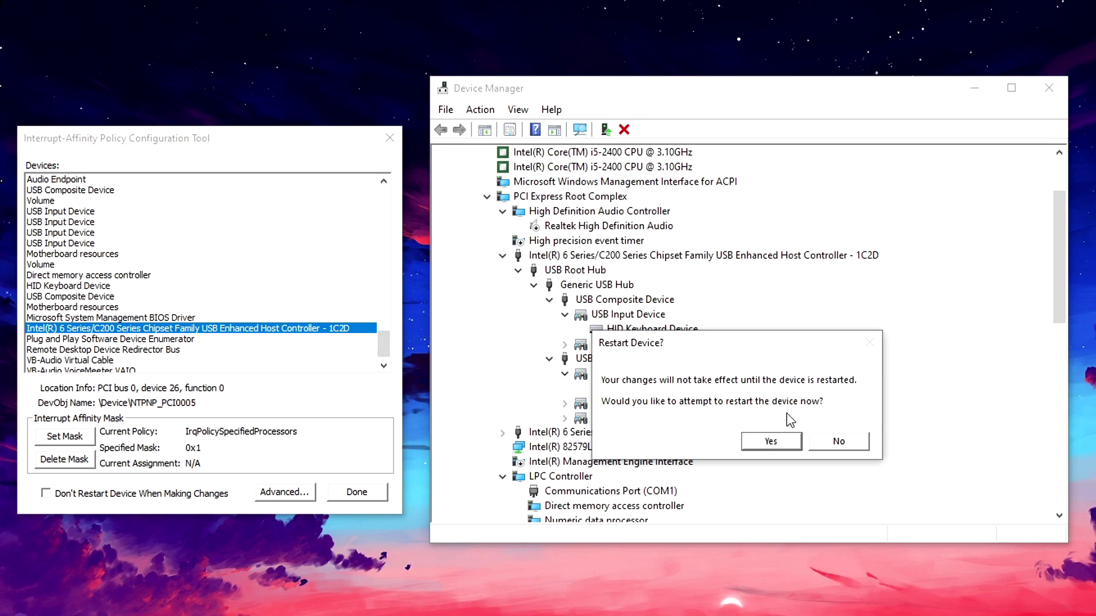
{"action": "left_click", "coordinate": [848, 444]}
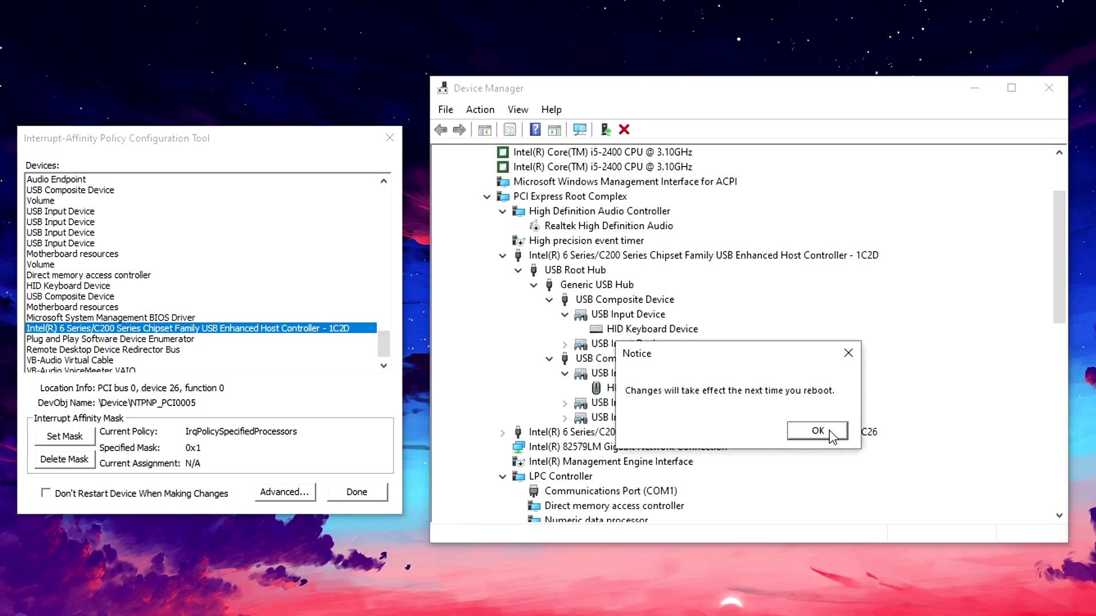
{"action": "left_click", "coordinate": [832, 434]}
{"action": "left_click", "coordinate": [842, 445]}
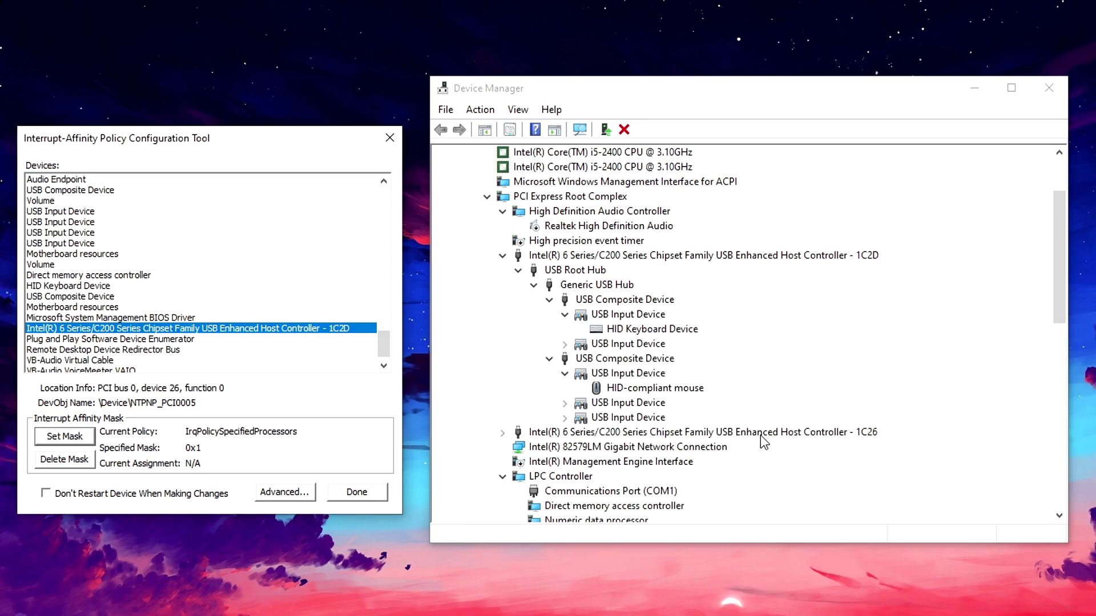
{"action": "left_click", "coordinate": [357, 492]}
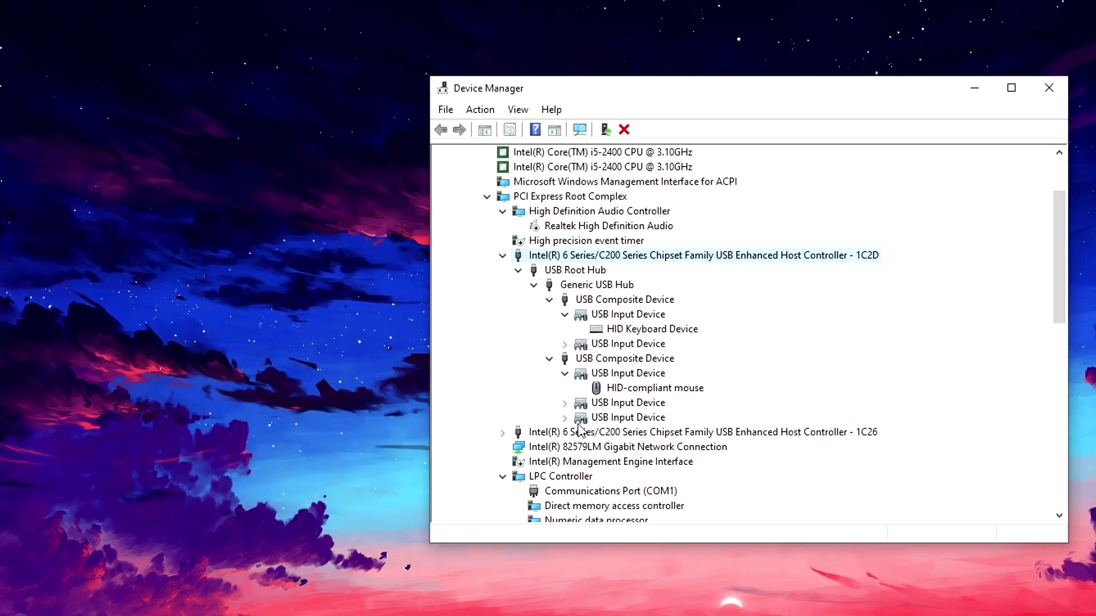
{"action": "left_click", "coordinate": [975, 87]}
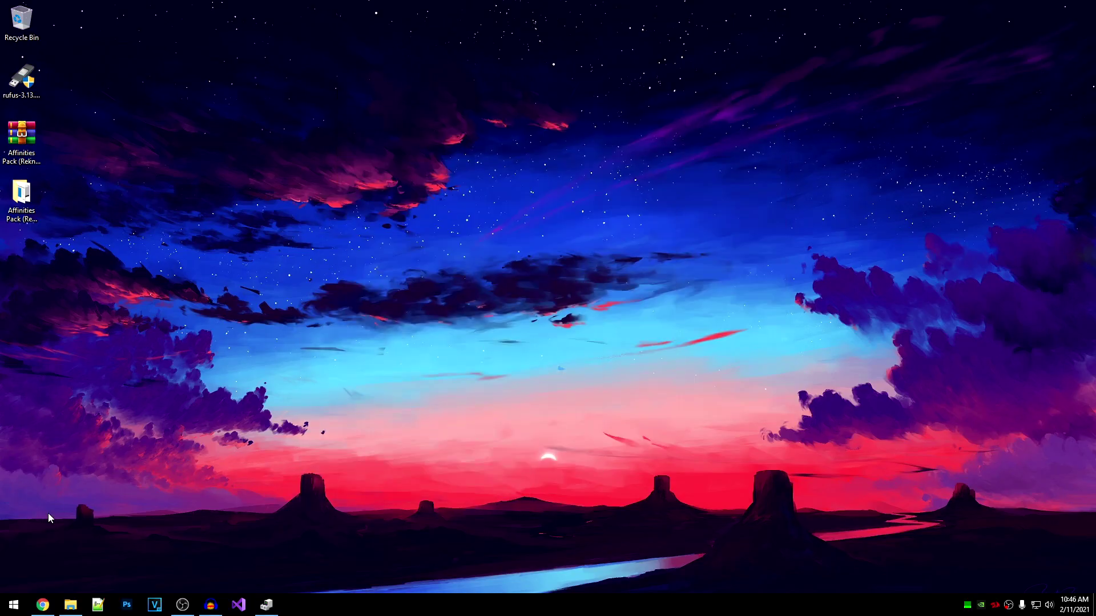
Step: Open Affinities Pack > Mouse Tester and select MouseTester.exe
{"action": "left_click", "coordinate": [14, 605]}
{"action": "left_click", "coordinate": [15, 580]}
{"action": "double_click", "coordinate": [36, 222]}
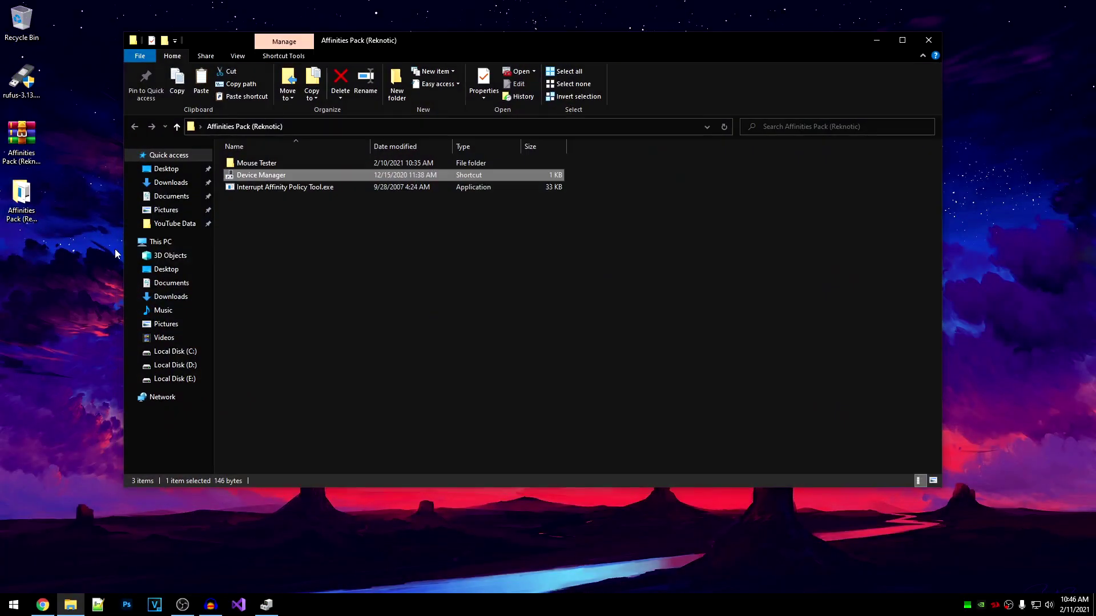
{"action": "double_click", "coordinate": [282, 162]}
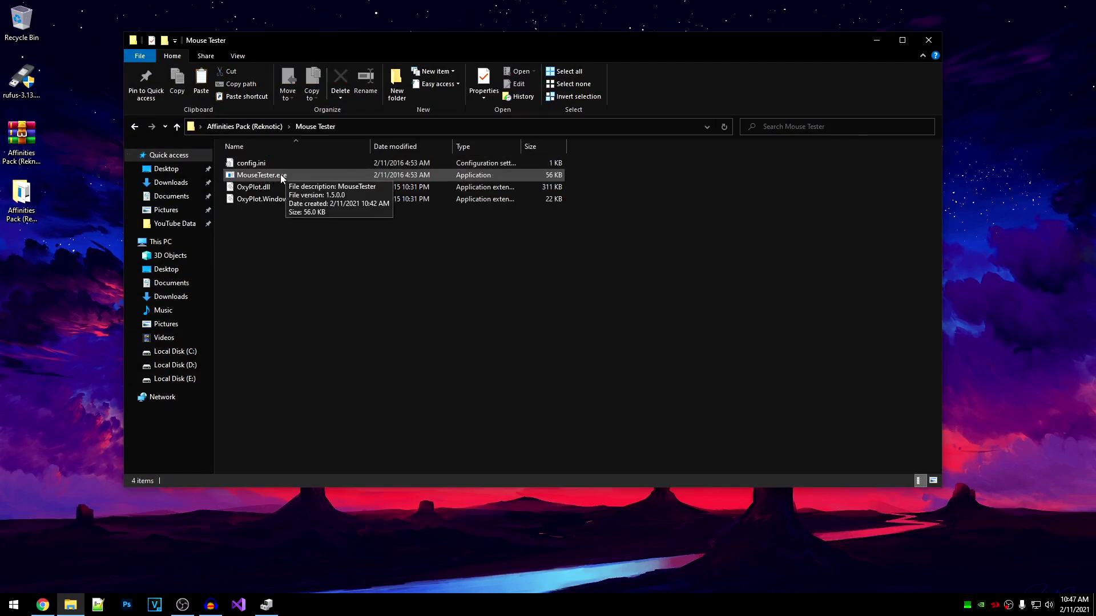
{"action": "left_click", "coordinate": [279, 173]}
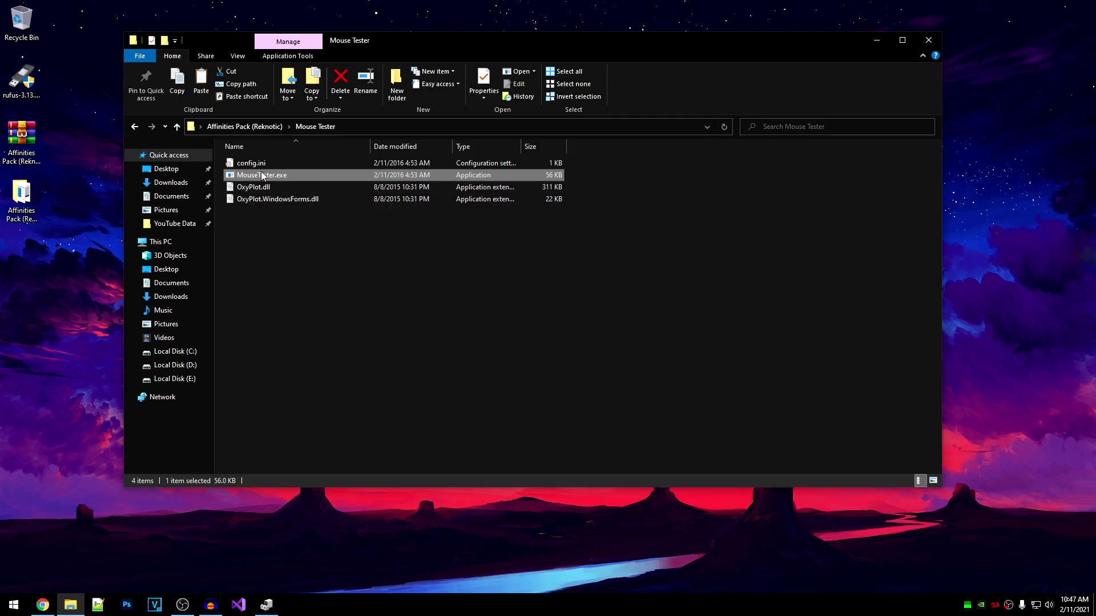
Step: Run MouseTester as administrator, centre its window and select the 400 cpi resolution
{"action": "right_click", "coordinate": [284, 175]}
{"action": "left_click", "coordinate": [344, 192]}
{"action": "left_click", "coordinate": [929, 40]}
{"action": "left_click_drag", "start_coordinate": [80, 22], "coordinate": [338, 73]}
{"action": "double_click", "coordinate": [349, 174]}
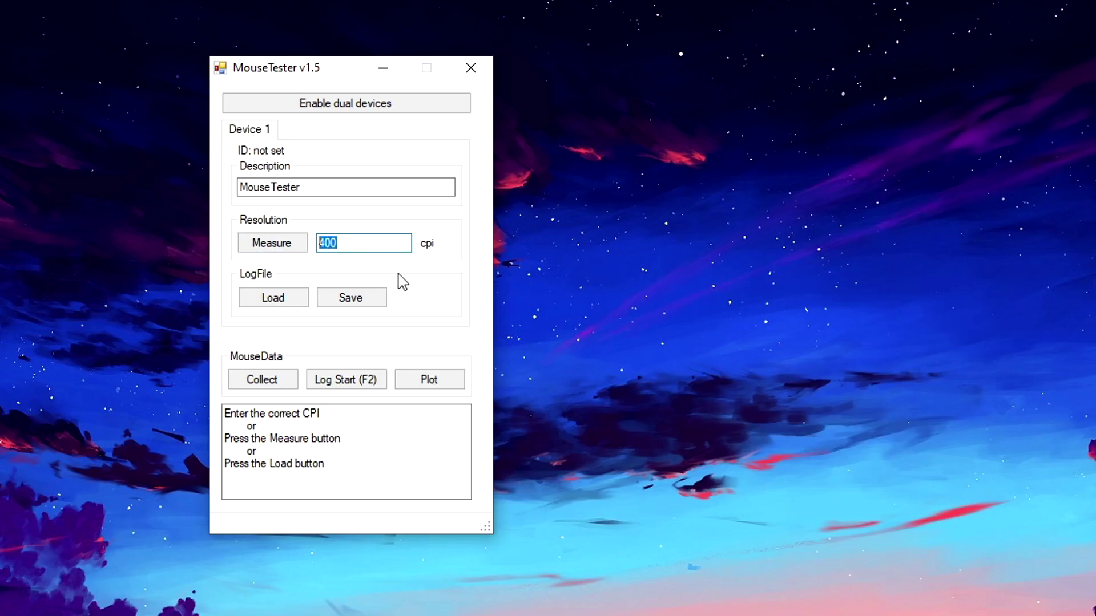
Step: Set the resolution to 800 cpi, collect a mouse movement sample and plot it
{"action": "type", "text": "8"}
{"action": "left_click", "coordinate": [265, 380]}
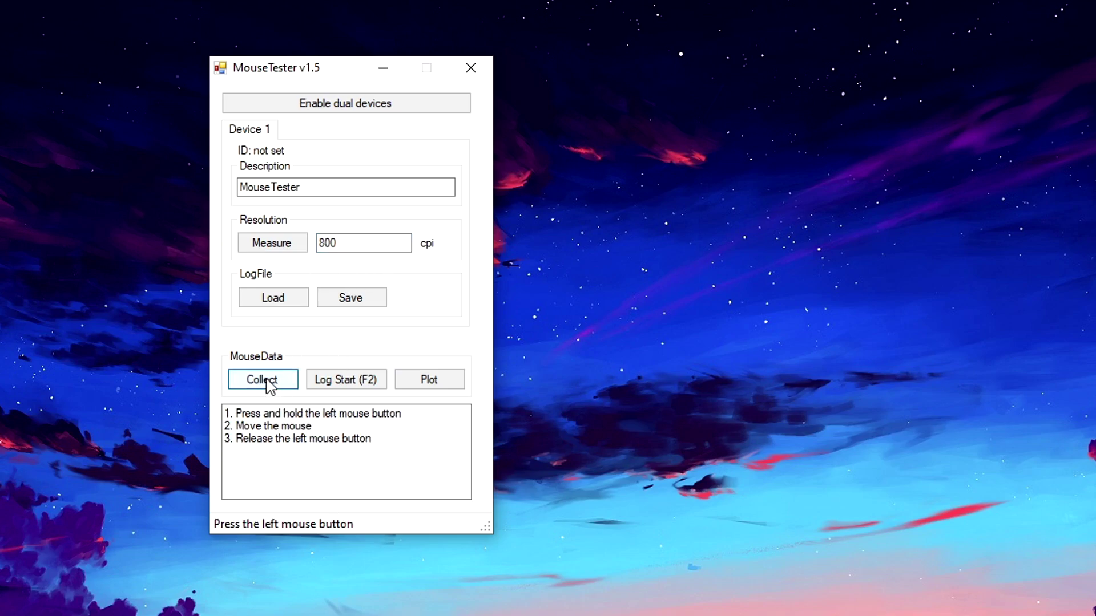
{"action": "left_click_drag", "start_coordinate": [717, 285], "coordinate": [862, 325]}
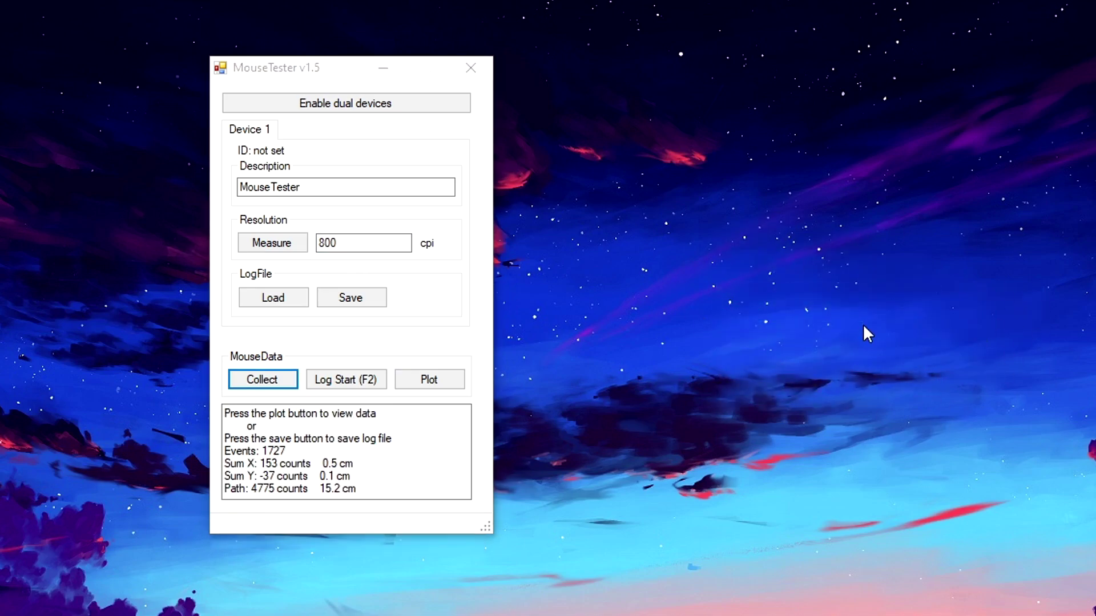
{"action": "left_click", "coordinate": [429, 379]}
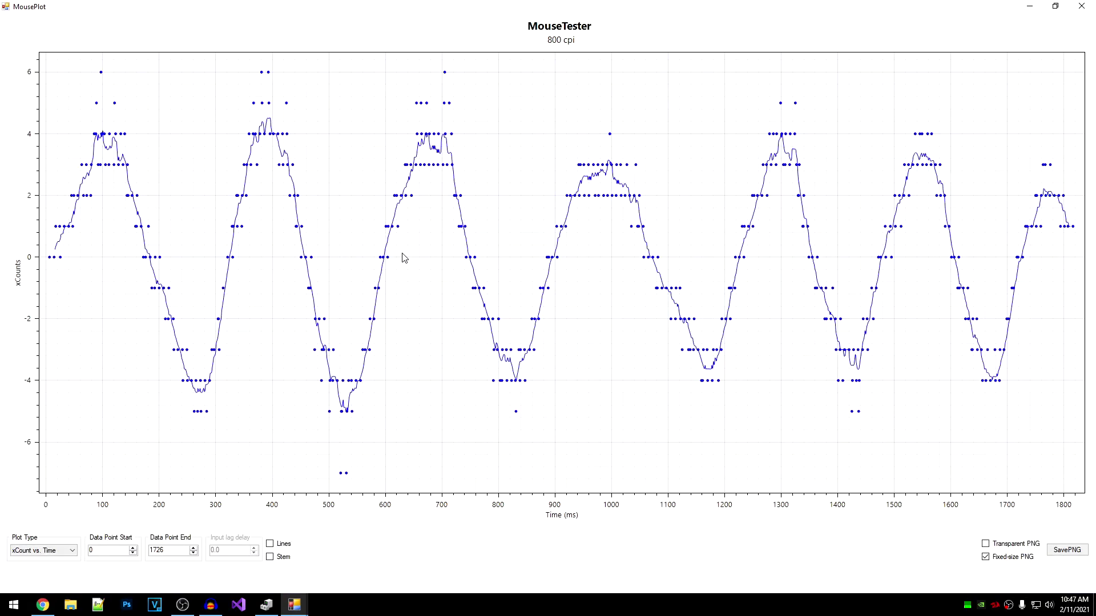
Step: Show Frequency vs. Time for data points 50 to 1600 in a smaller plot window
{"action": "left_click", "coordinate": [50, 554]}
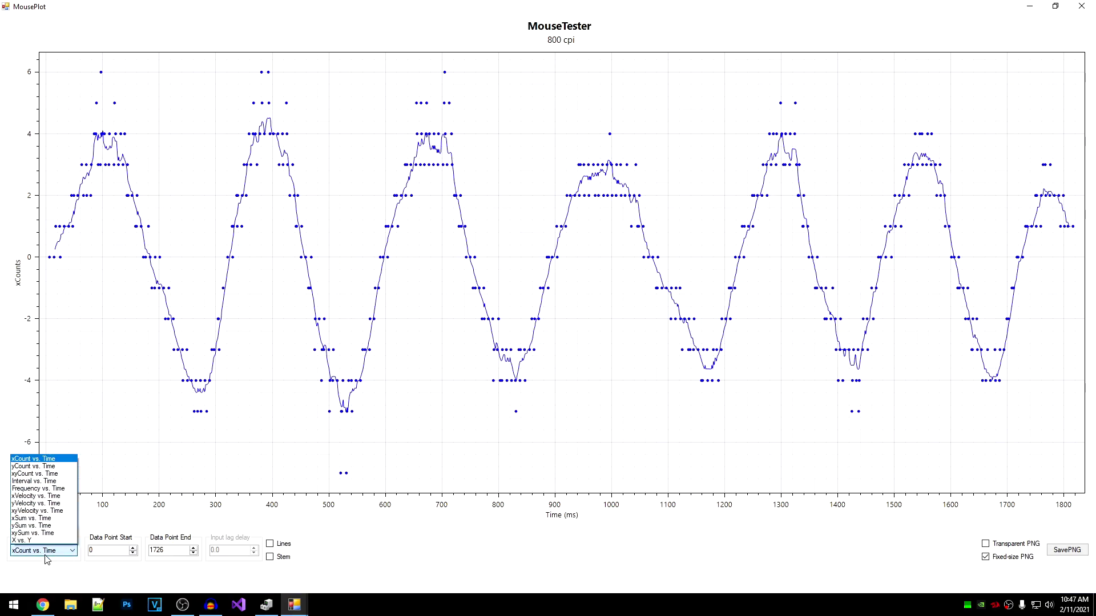
{"action": "left_click", "coordinate": [55, 490]}
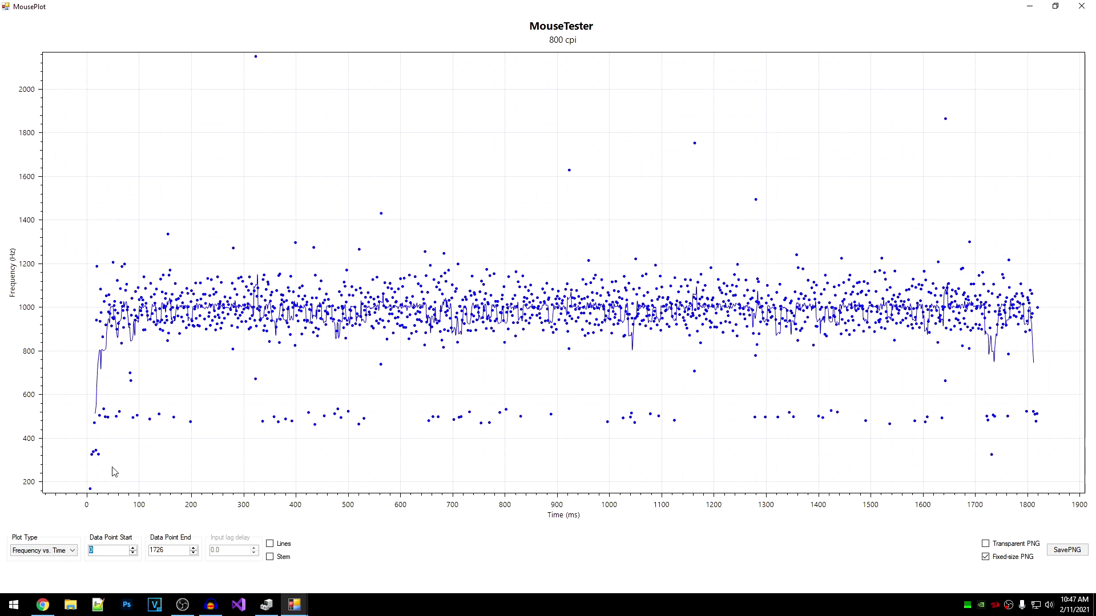
{"action": "type", "text": "50"}
{"action": "left_click", "coordinate": [173, 546]}
{"action": "left_click_drag", "start_coordinate": [155, 555], "coordinate": [149, 552]}
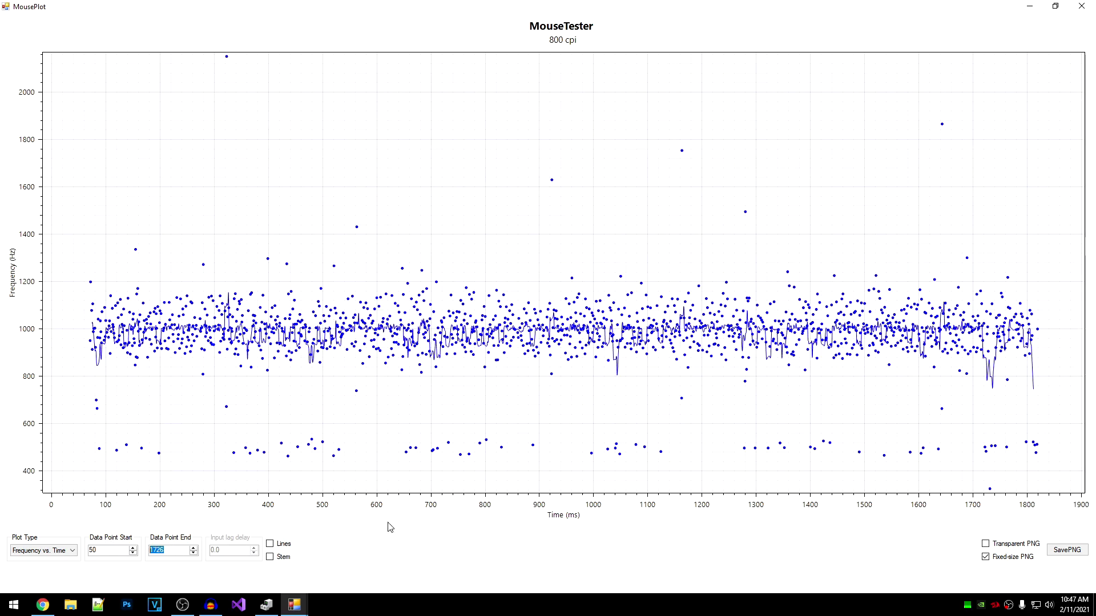
{"action": "type", "text": "1600"}
{"action": "key", "text": "Return"}
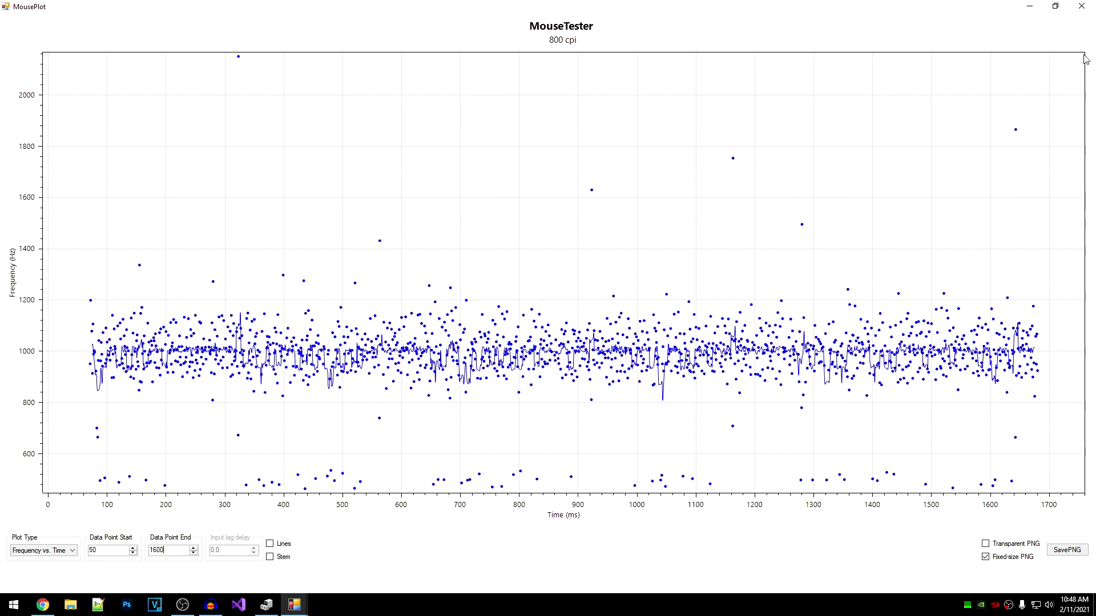
{"action": "left_click", "coordinate": [1050, 8]}
{"action": "left_click_drag", "start_coordinate": [227, 16], "coordinate": [245, 28]}
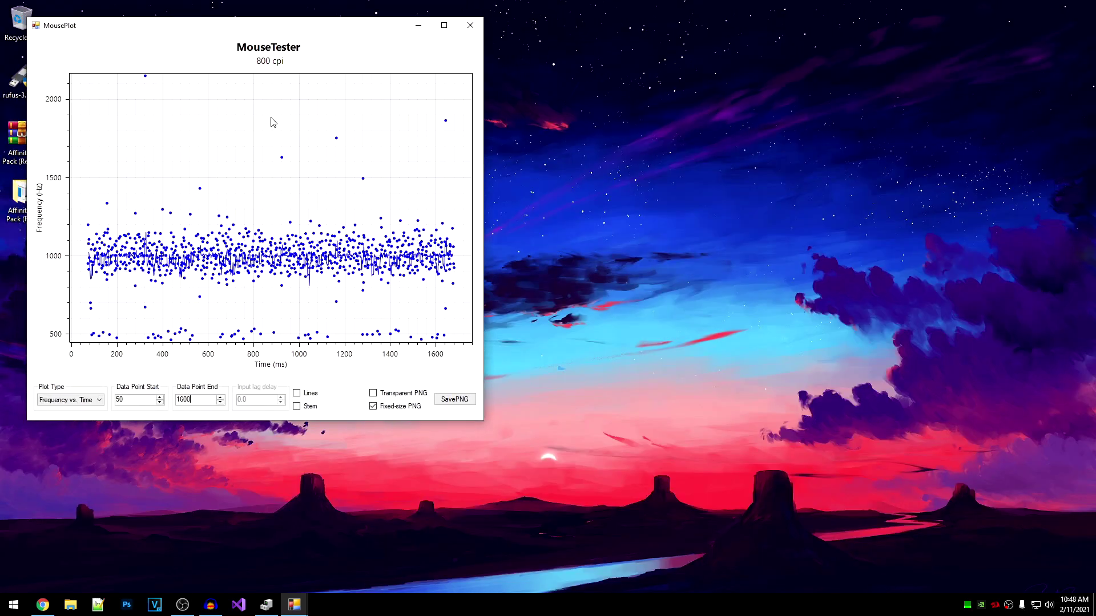
Step: Create Test.txt on the desktop and open it in Notepad on the right side
{"action": "right_click", "coordinate": [1021, 67]}
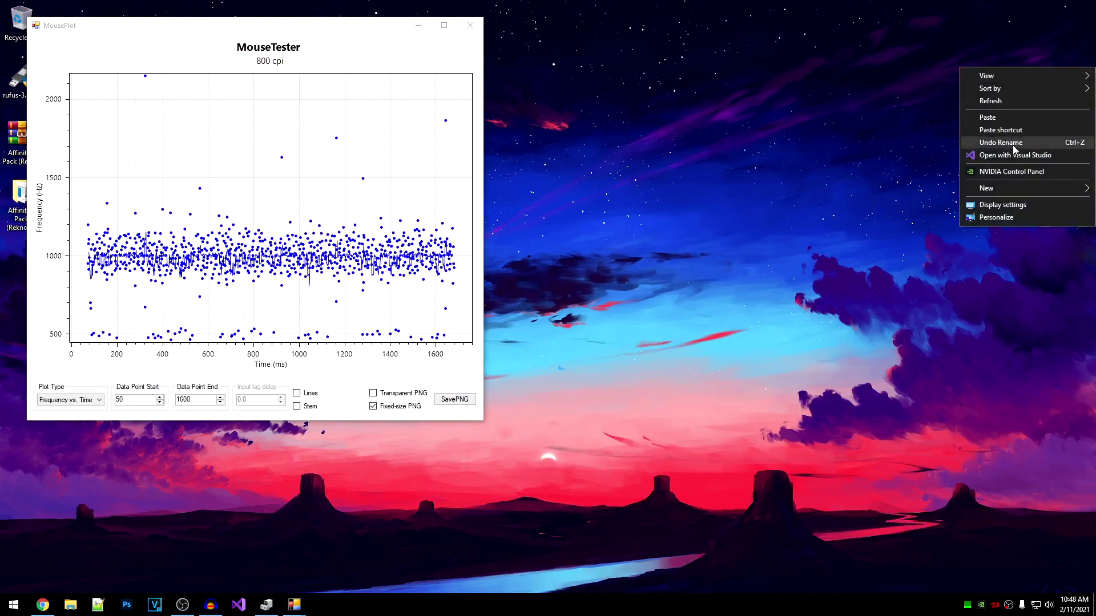
{"action": "mouse_move", "coordinate": [1010, 188]}
{"action": "left_click", "coordinate": [877, 255]}
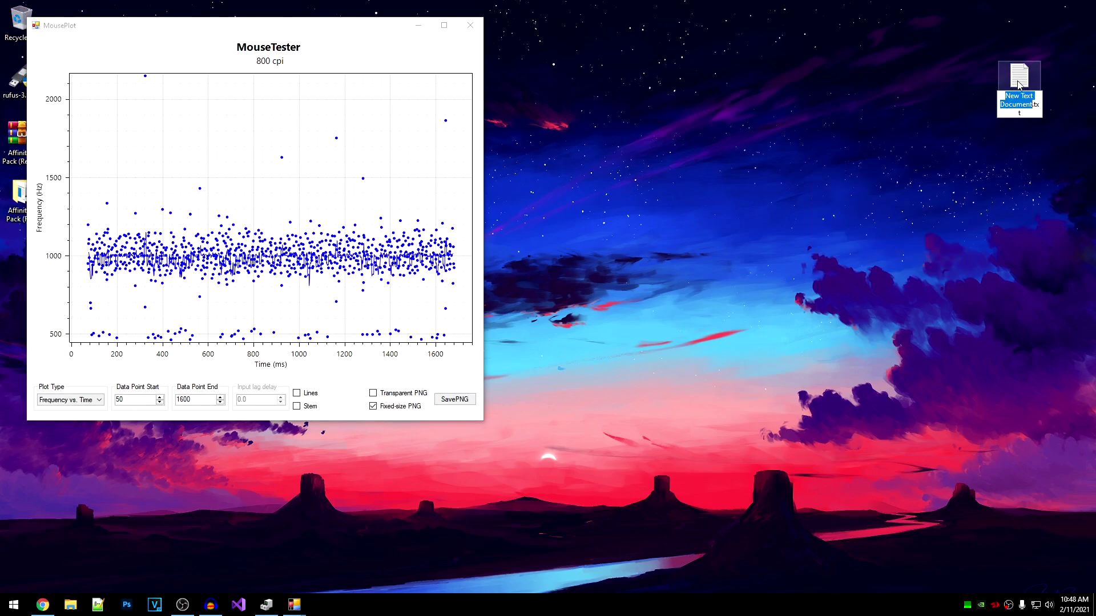
{"action": "type", "text": "Twat"}
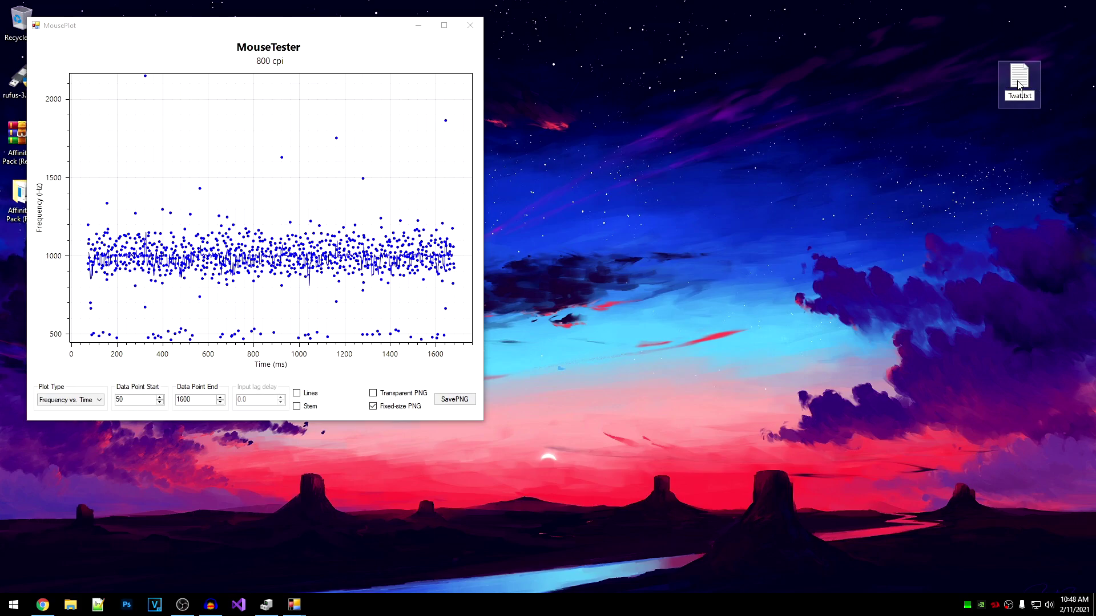
{"action": "key", "text": "BackSpace"}
{"action": "key", "text": "BackSpace"}
{"action": "key", "text": "BackSpace"}
{"action": "type", "text": "est"}
{"action": "key", "text": "Return"}
{"action": "double_click", "coordinate": [1019, 79]}
{"action": "left_click_drag", "start_coordinate": [345, 25], "coordinate": [757, 13]}
Step: Record the CPU 0 result under 'USB Host Controller', close MouseTester and save Test.txt
{"action": "type", "text": "USB"}
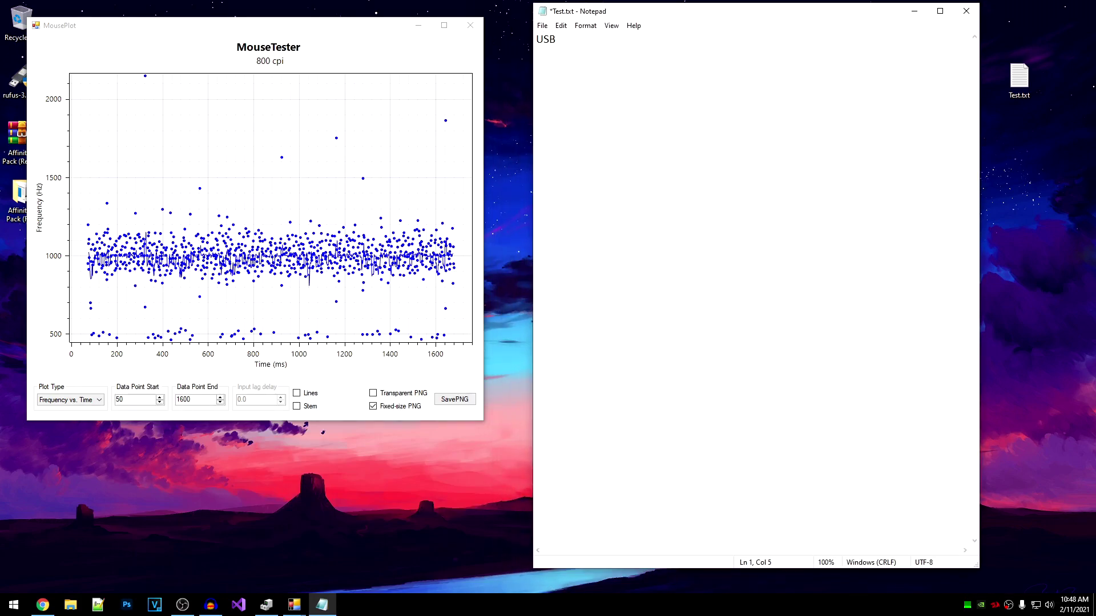
{"action": "type", "text": " Host Controller  "}
{"action": "type", "text": "CPU 0:"}
{"action": "left_click", "coordinate": [100, 111]}
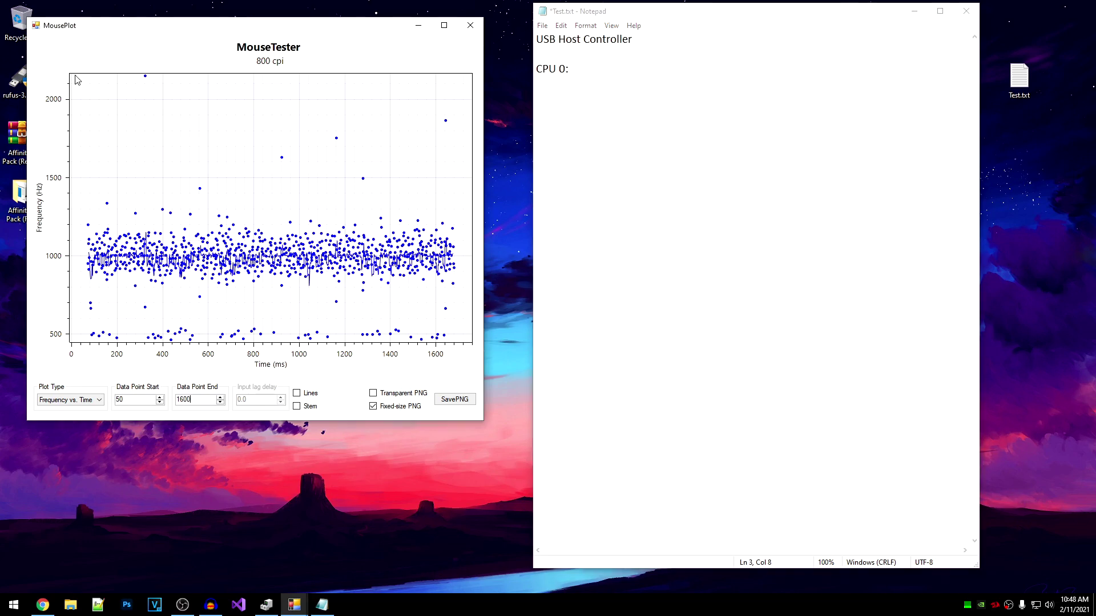
{"action": "left_click", "coordinate": [584, 61]}
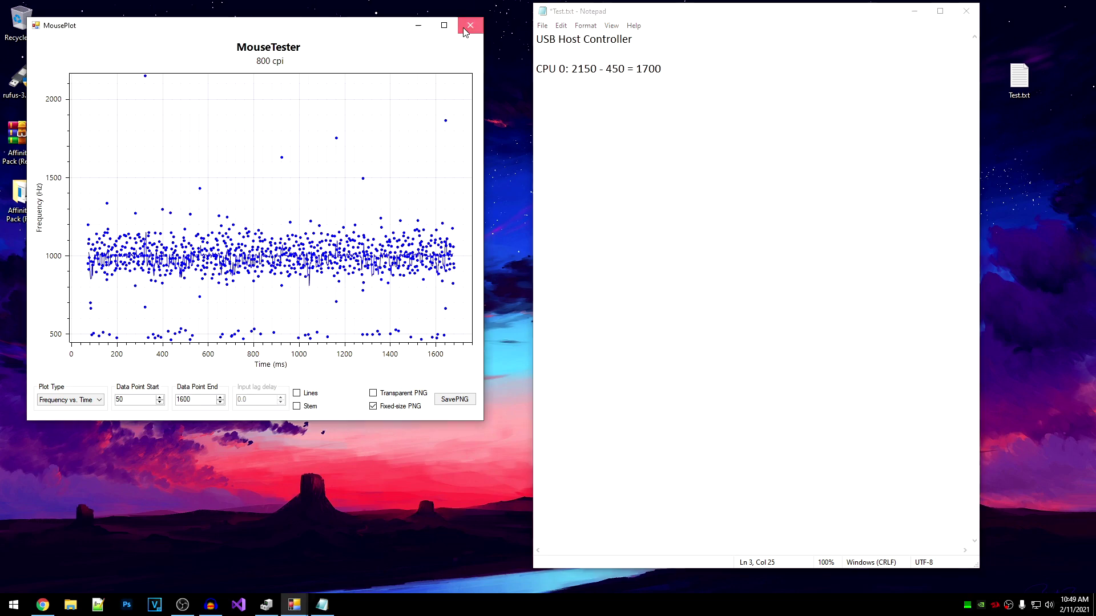
{"action": "left_click", "coordinate": [470, 25]}
{"action": "left_click", "coordinate": [429, 72]}
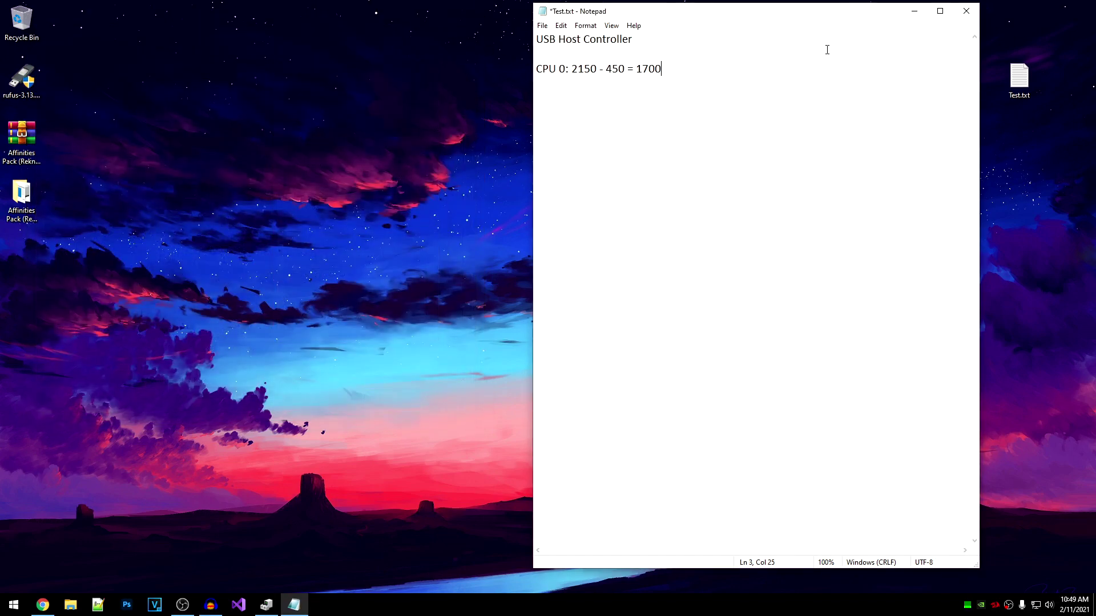
{"action": "key", "text": "ctrl+s"}
Step: Relaunch the affinity tool as administrator from Affinities Pack and close the folder window
{"action": "left_click", "coordinate": [12, 209]}
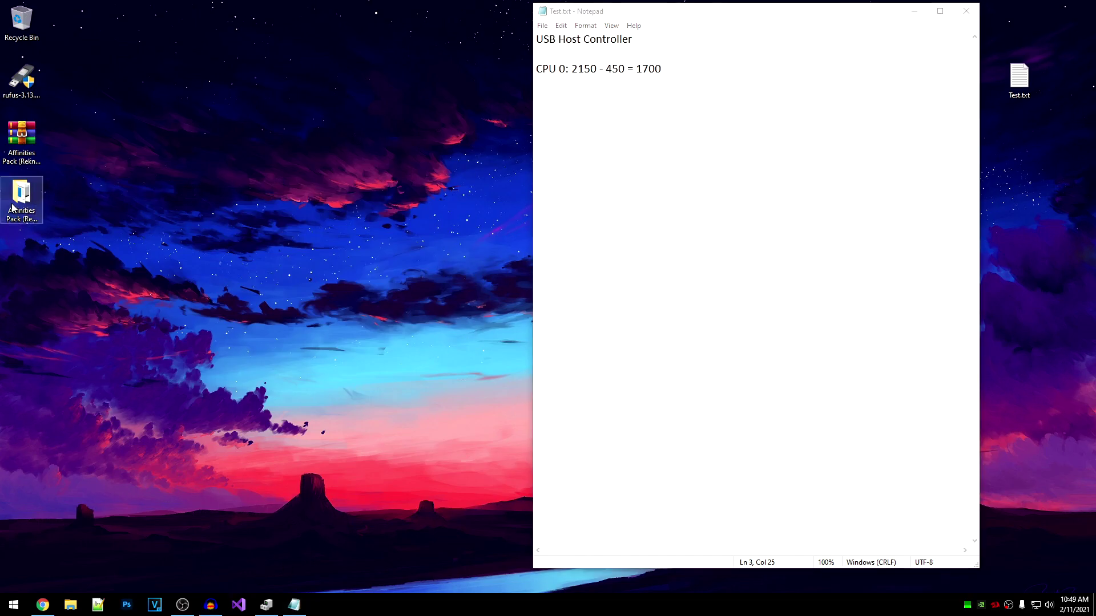
{"action": "double_click", "coordinate": [12, 208]}
{"action": "left_click", "coordinate": [274, 187]}
{"action": "right_click", "coordinate": [279, 186]}
{"action": "left_click", "coordinate": [308, 208]}
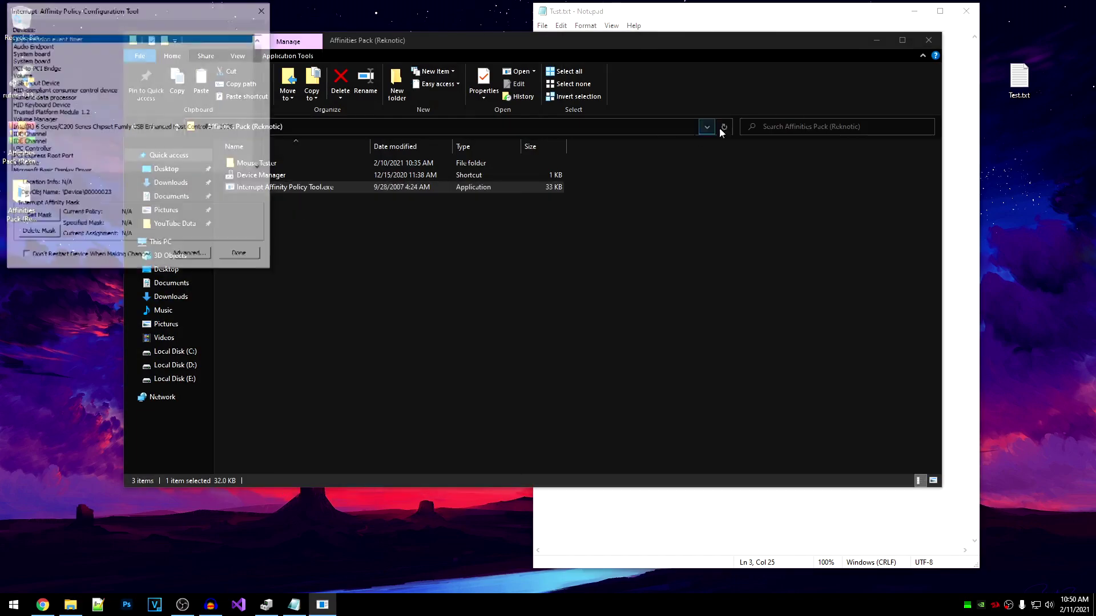
{"action": "left_click", "coordinate": [929, 40]}
{"action": "left_click_drag", "start_coordinate": [141, 11], "coordinate": [214, 134]}
Step: Move Device Manager aside and select the USB Enhanced Host Controller 1C2D in the tool
{"action": "left_click", "coordinate": [266, 605]}
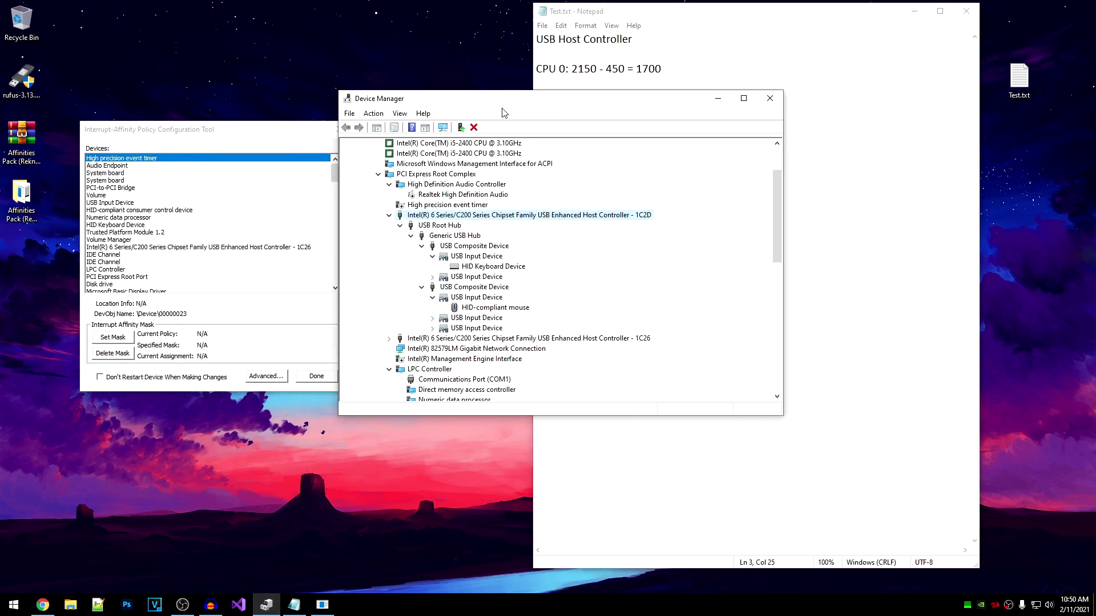
{"action": "left_click_drag", "start_coordinate": [503, 110], "coordinate": [577, 109]}
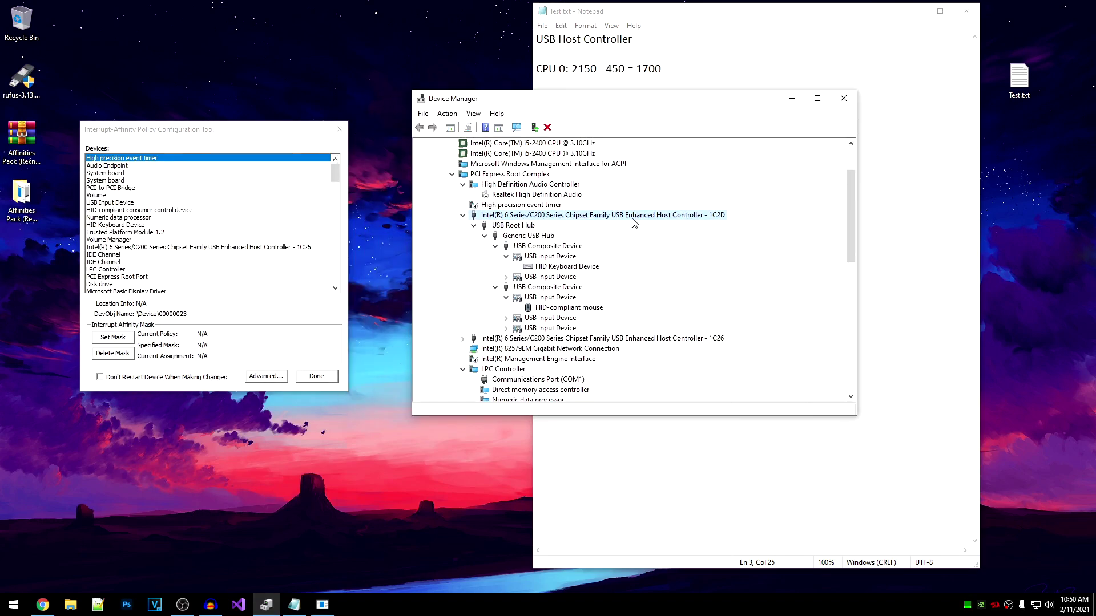
{"action": "left_click_drag", "start_coordinate": [337, 183], "coordinate": [337, 280]}
{"action": "left_click", "coordinate": [274, 255]}
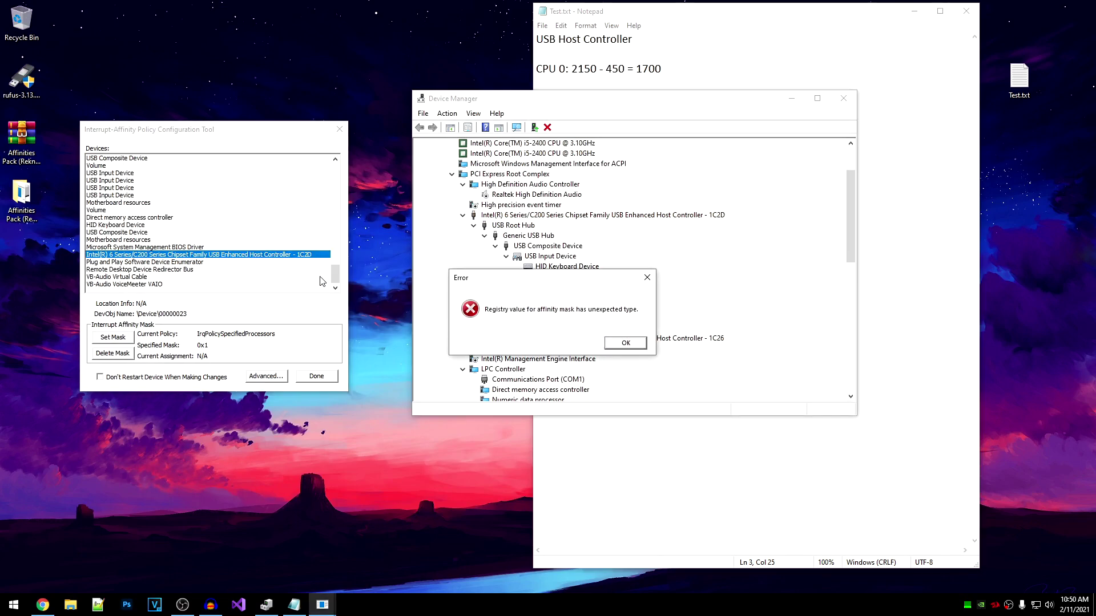
{"action": "left_click", "coordinate": [626, 343]}
Step: Change the 1C2D mask from CPU 0 to CPU 1 only, declining the device restart
{"action": "left_click", "coordinate": [113, 337]}
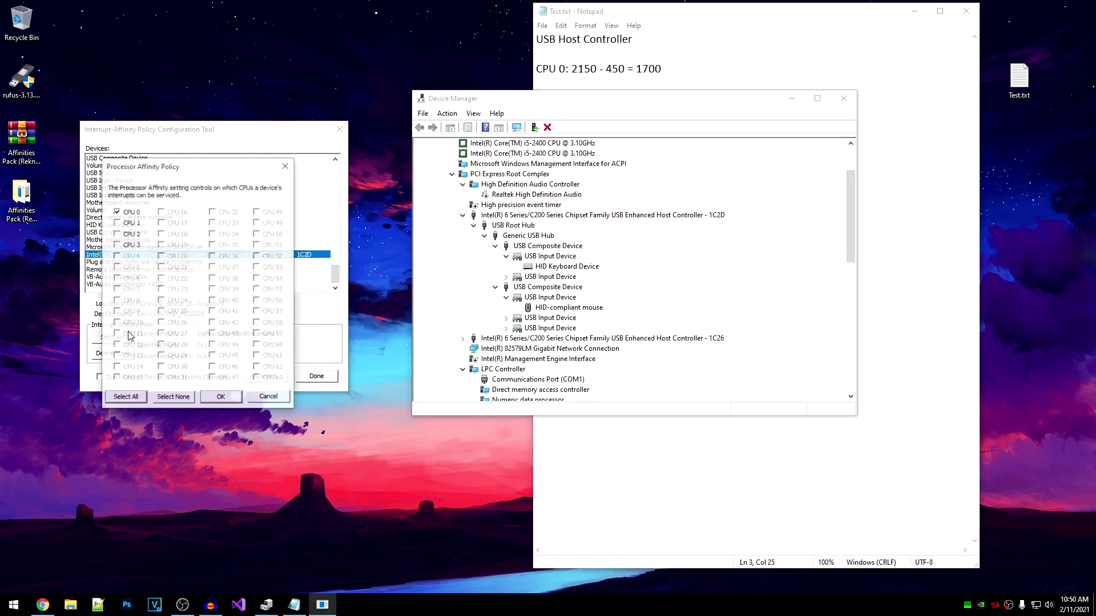
{"action": "left_click", "coordinate": [129, 214]}
{"action": "left_click", "coordinate": [126, 224]}
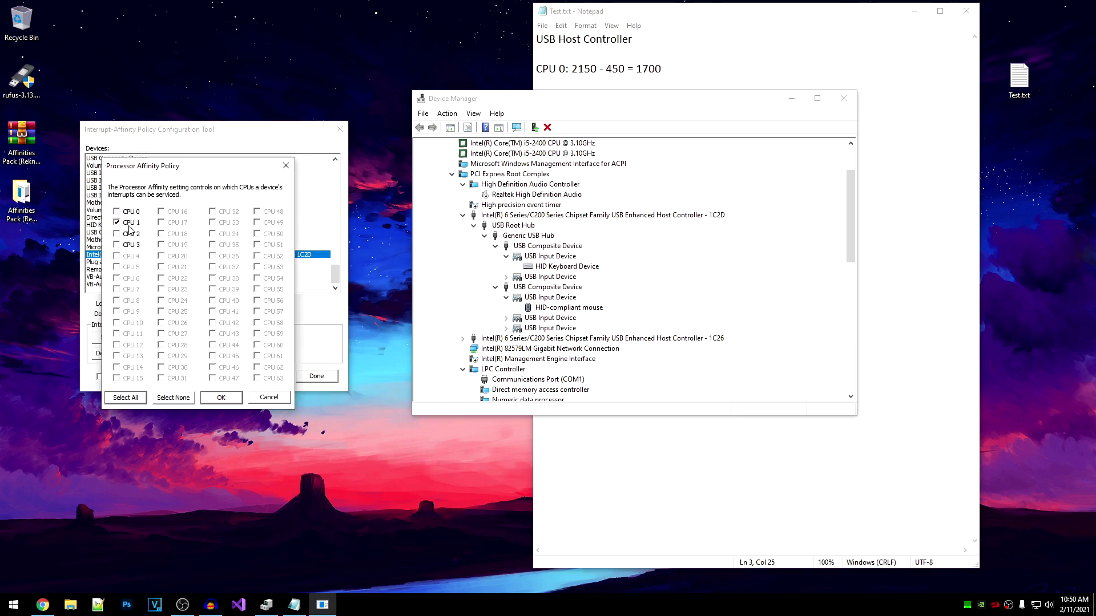
{"action": "left_click", "coordinate": [222, 397]}
{"action": "left_click", "coordinate": [626, 343]}
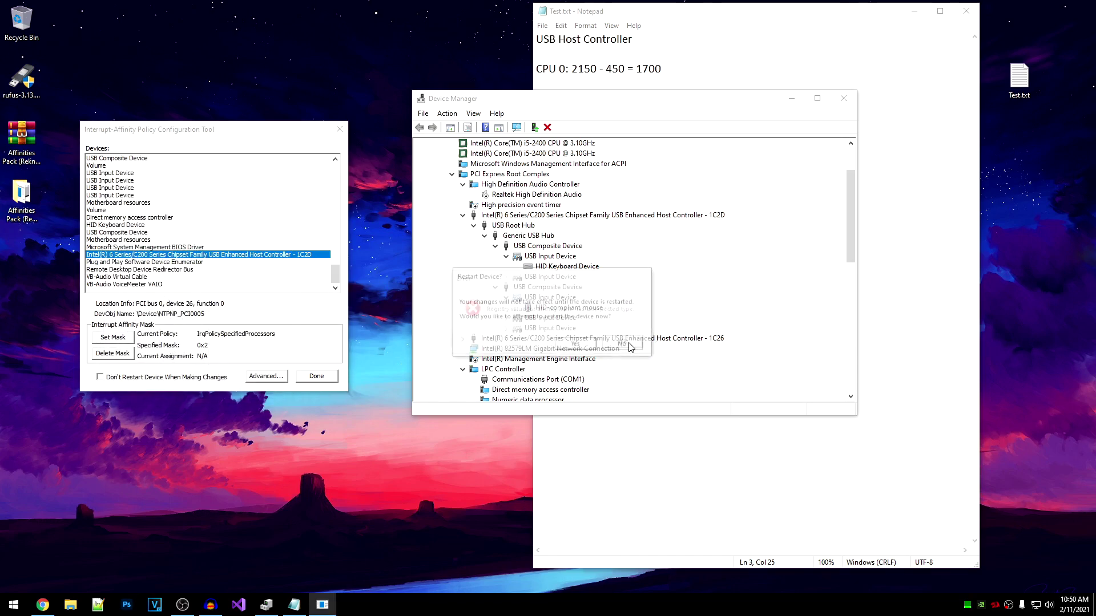
{"action": "left_click", "coordinate": [637, 346]}
{"action": "left_click", "coordinate": [623, 335]}
{"action": "left_click", "coordinate": [631, 344]}
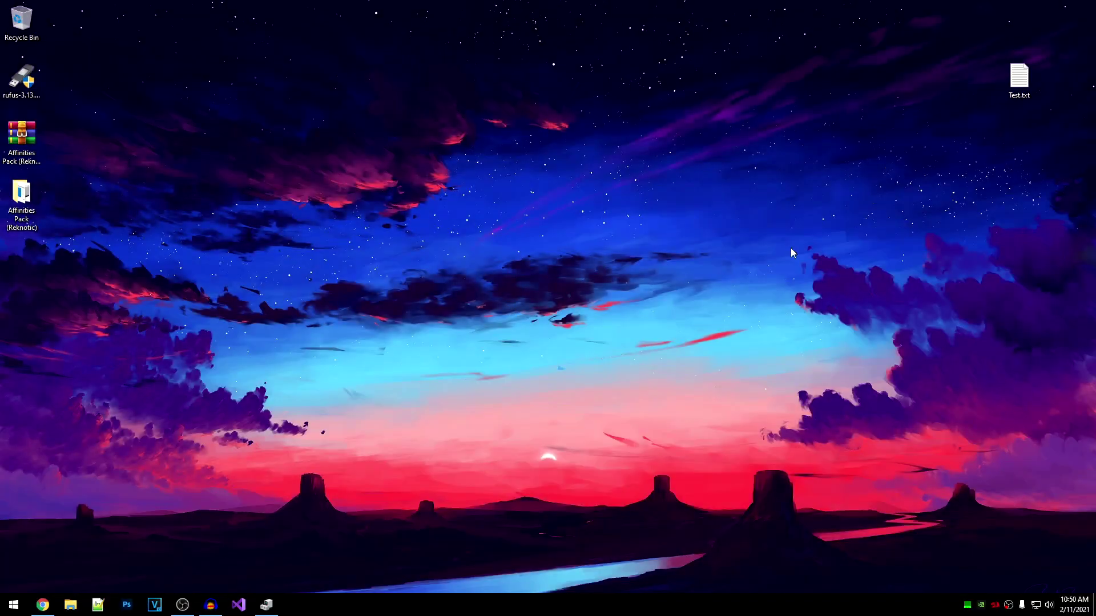
Step: Launch MouseTester from the Mouse Tester folder and move its window right
{"action": "double_click", "coordinate": [22, 197]}
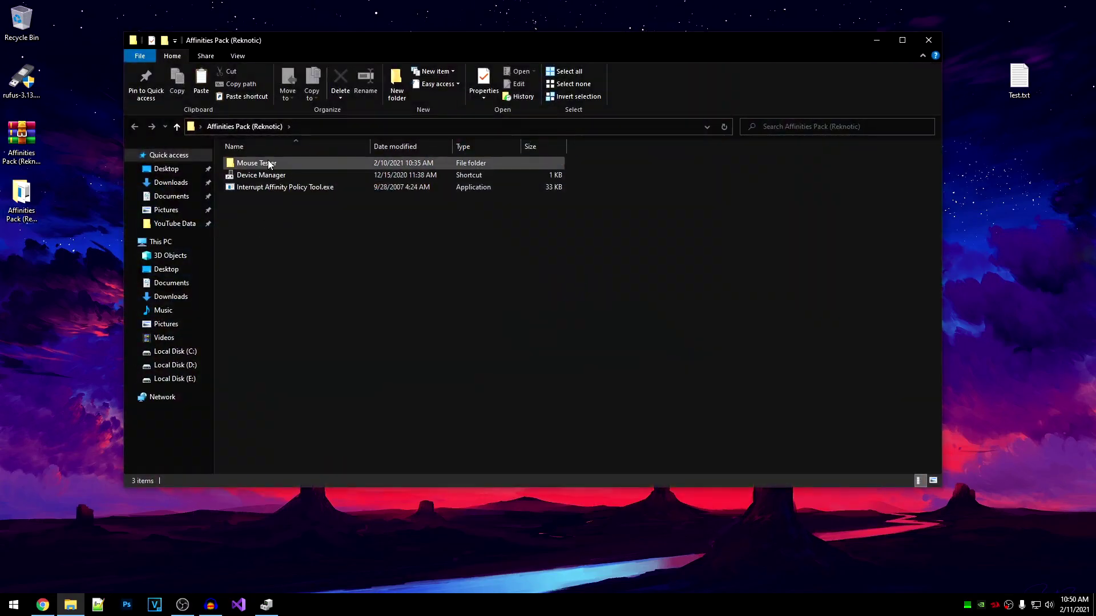
{"action": "double_click", "coordinate": [268, 164]}
{"action": "right_click", "coordinate": [267, 175]}
{"action": "left_click", "coordinate": [294, 194]}
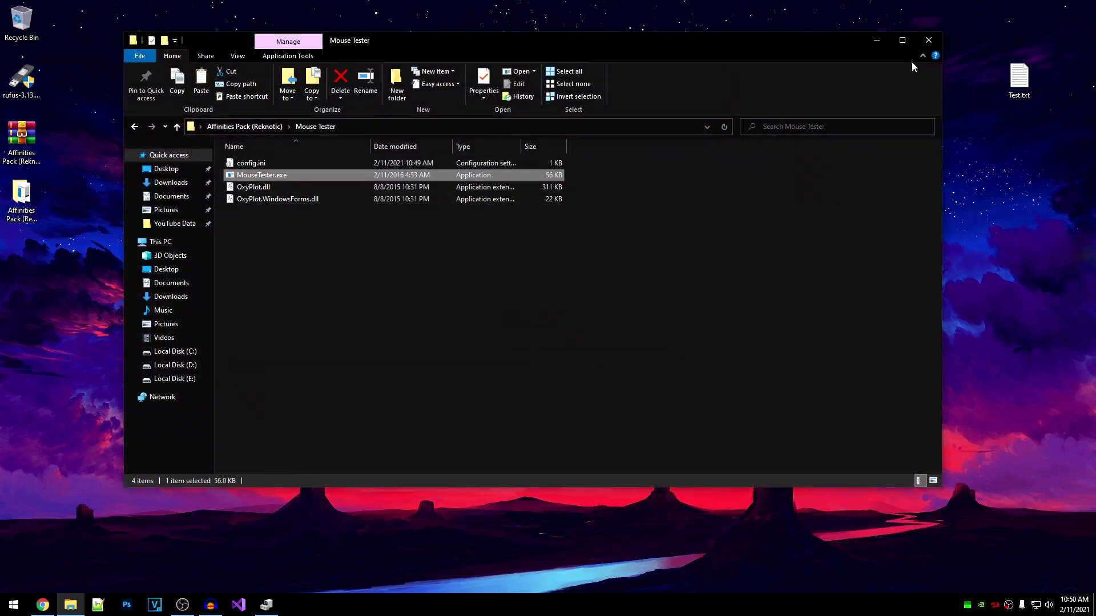
{"action": "left_click", "coordinate": [929, 39]}
{"action": "left_click_drag", "start_coordinate": [93, 43], "coordinate": [240, 46]}
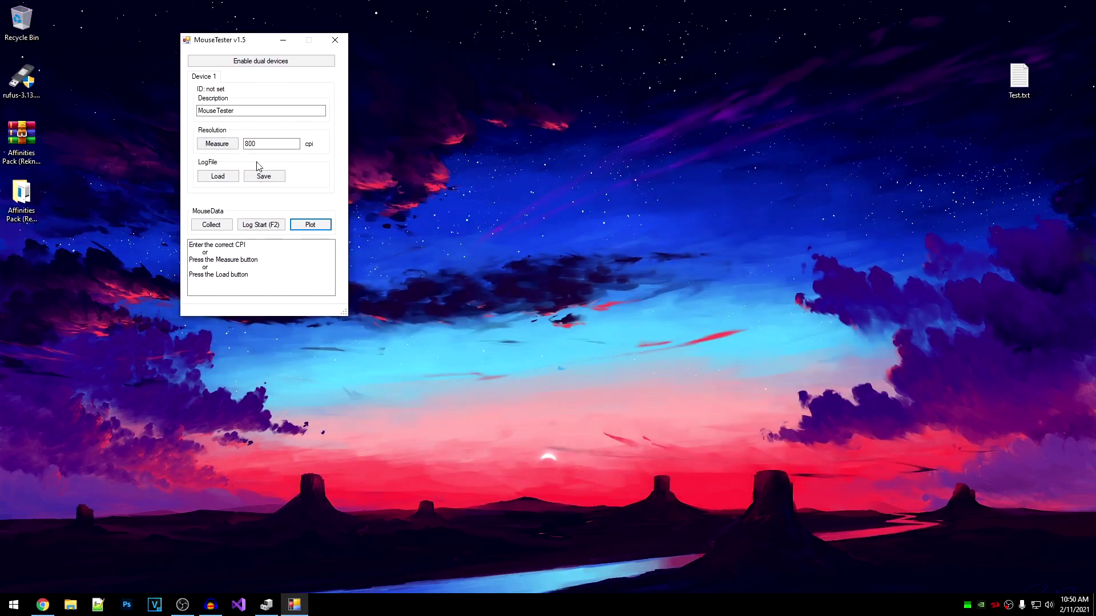
Step: Collect a new mouse movement sample and plot it
{"action": "left_click", "coordinate": [217, 225]}
{"action": "left_click", "coordinate": [537, 195]}
{"action": "left_click_drag", "start_coordinate": [537, 196], "coordinate": [628, 237]}
{"action": "left_click", "coordinate": [310, 224]}
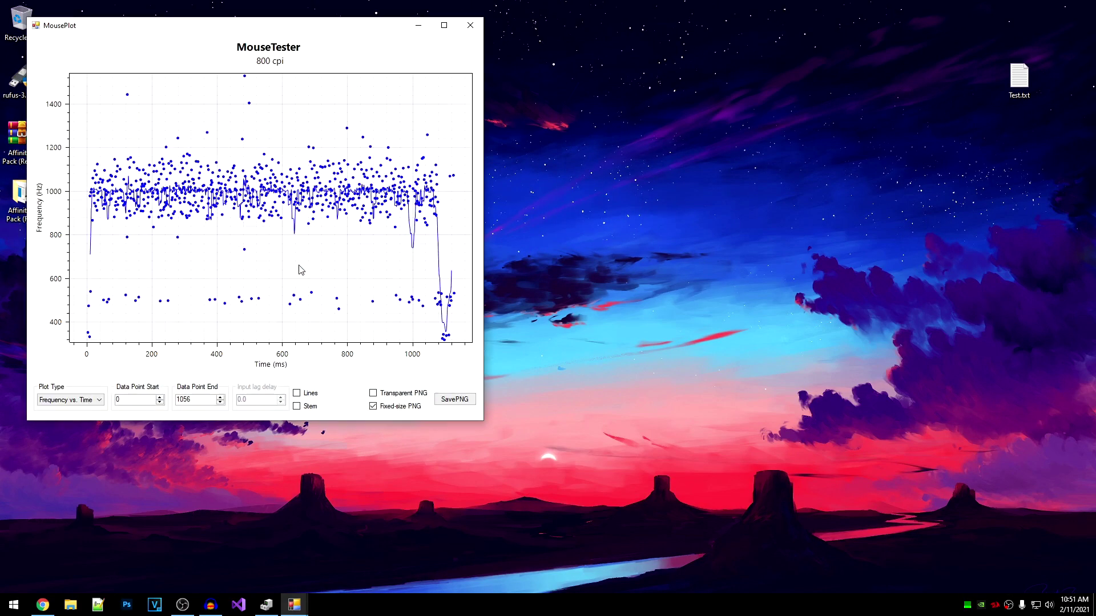
Step: Set the plot's data point range to start 50 and end 900
{"action": "double_click", "coordinate": [132, 399]}
{"action": "type", "text": "50"}
{"action": "key", "text": "Tab"}
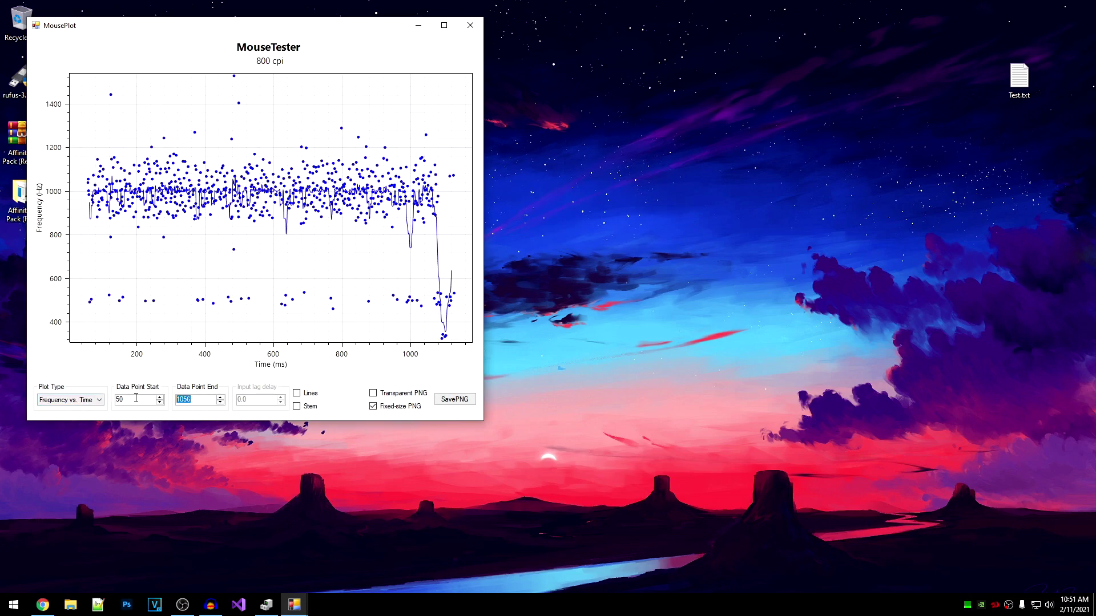
{"action": "type", "text": "900"}
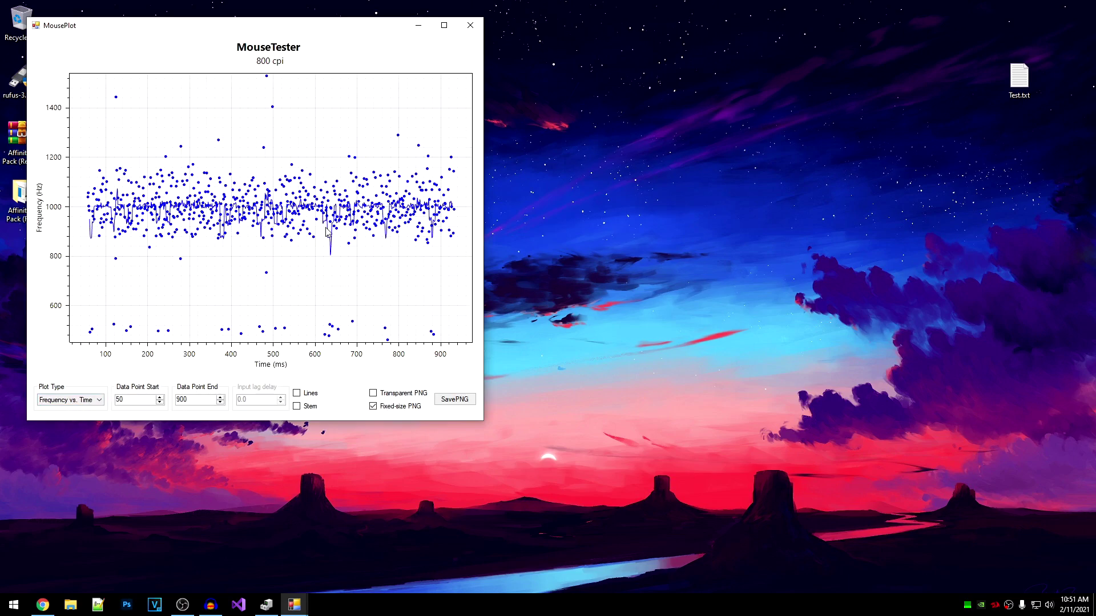
Step: In Test.txt, add 'CPU 1: 1520 - 440 = 1080' below the CPU 0 line and save
{"action": "double_click", "coordinate": [1020, 79]}
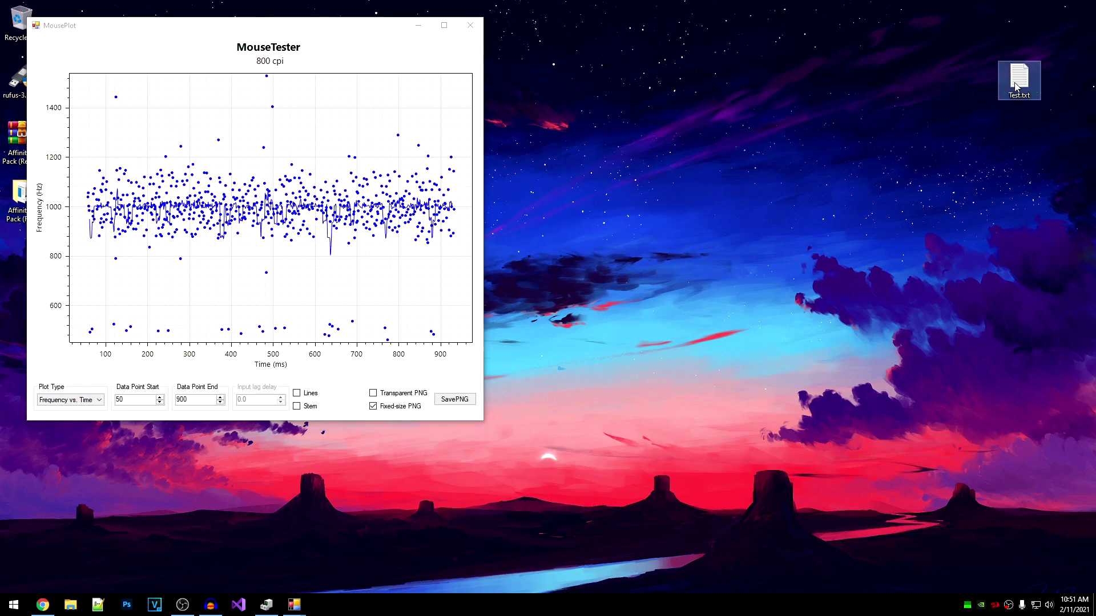
{"action": "key", "text": "Return"}
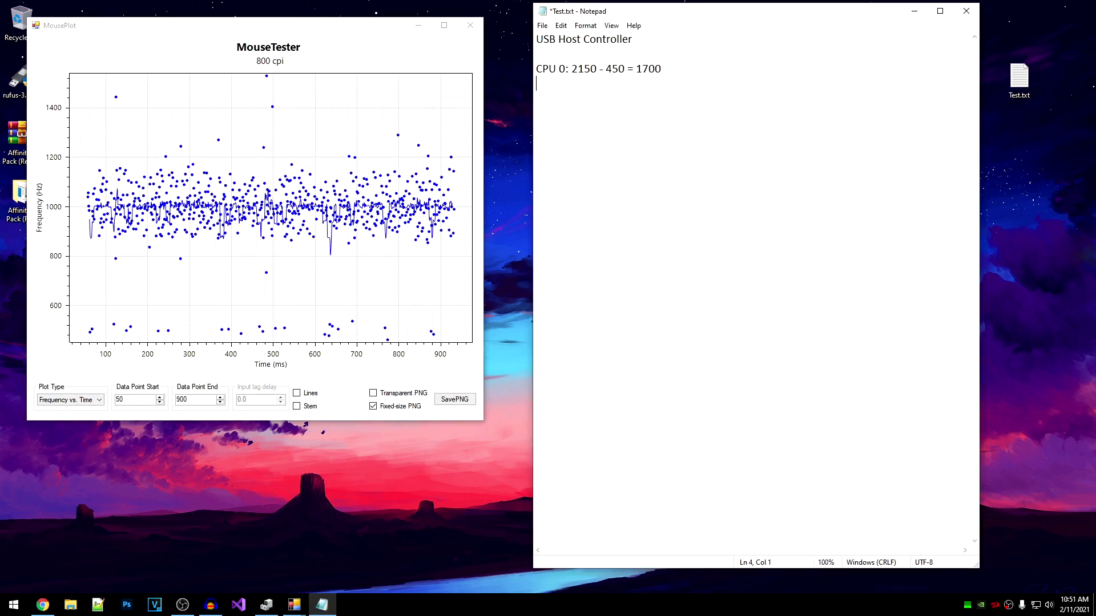
{"action": "type", "text": "CPU 1:"}
{"action": "key", "text": "ctrl+s"}
{"action": "type", "text": ": 1520 -"}
{"action": "type", "text": "440 = 1080"}
Step: Close MousePlot and MouseTester, then relaunch the affinity tool as administrator from Affinities Pack
{"action": "left_click", "coordinate": [469, 27]}
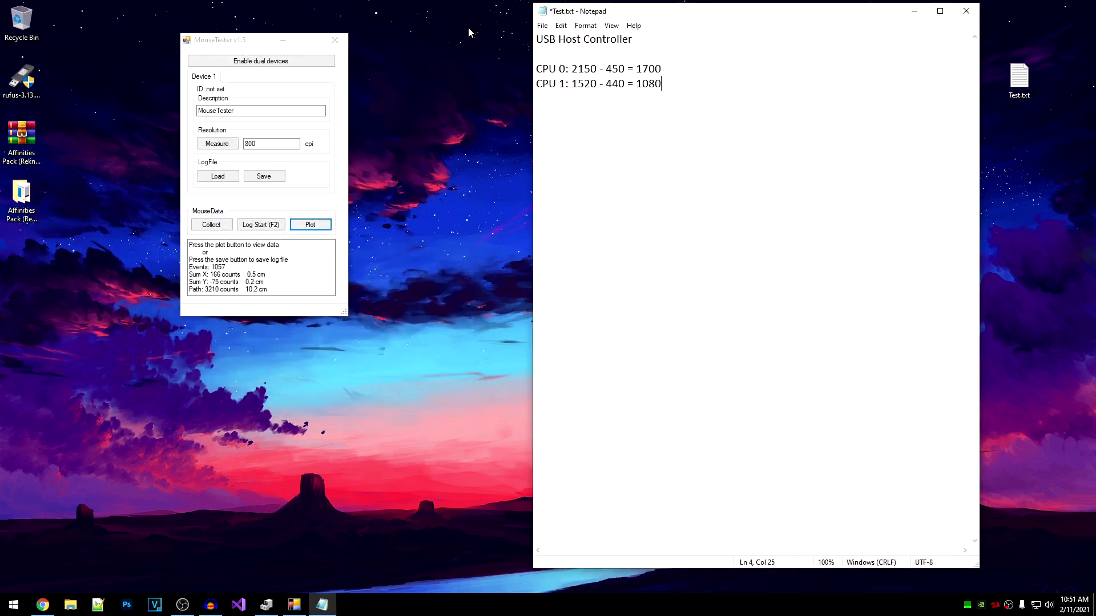
{"action": "left_click", "coordinate": [335, 40]}
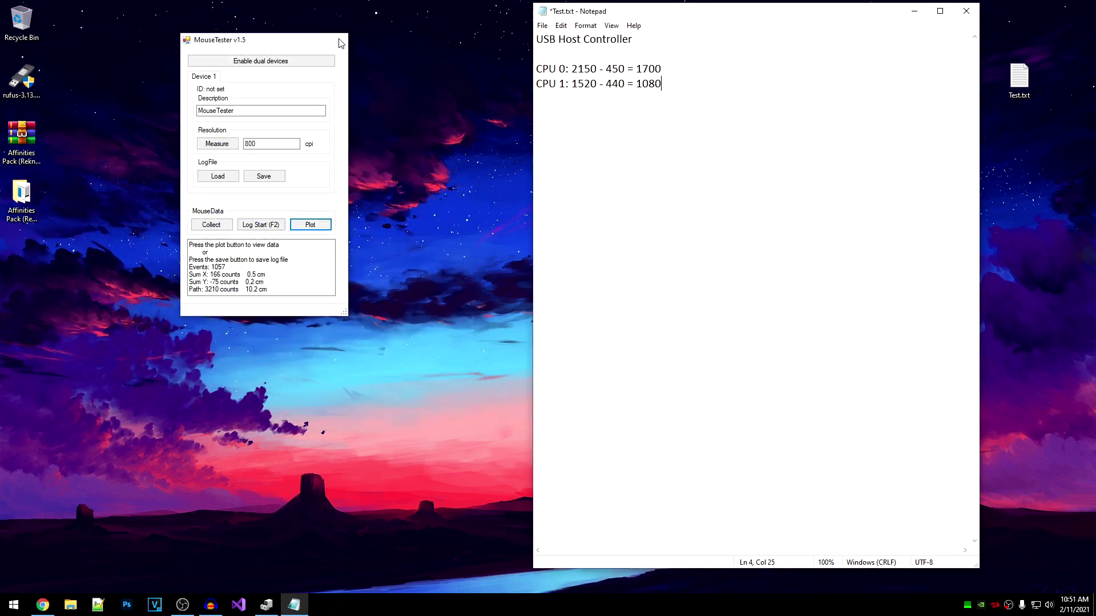
{"action": "double_click", "coordinate": [22, 198]}
{"action": "right_click", "coordinate": [276, 190]}
{"action": "left_click", "coordinate": [304, 210]}
{"action": "left_click", "coordinate": [929, 39]}
Step: Set the 1C2D USB controller's mask to CPU 2 only (0x4), declining the device restart
{"action": "left_click_drag", "start_coordinate": [158, 12], "coordinate": [198, 100]}
{"action": "left_click_drag", "start_coordinate": [297, 134], "coordinate": [305, 244]}
{"action": "left_click", "coordinate": [262, 222]}
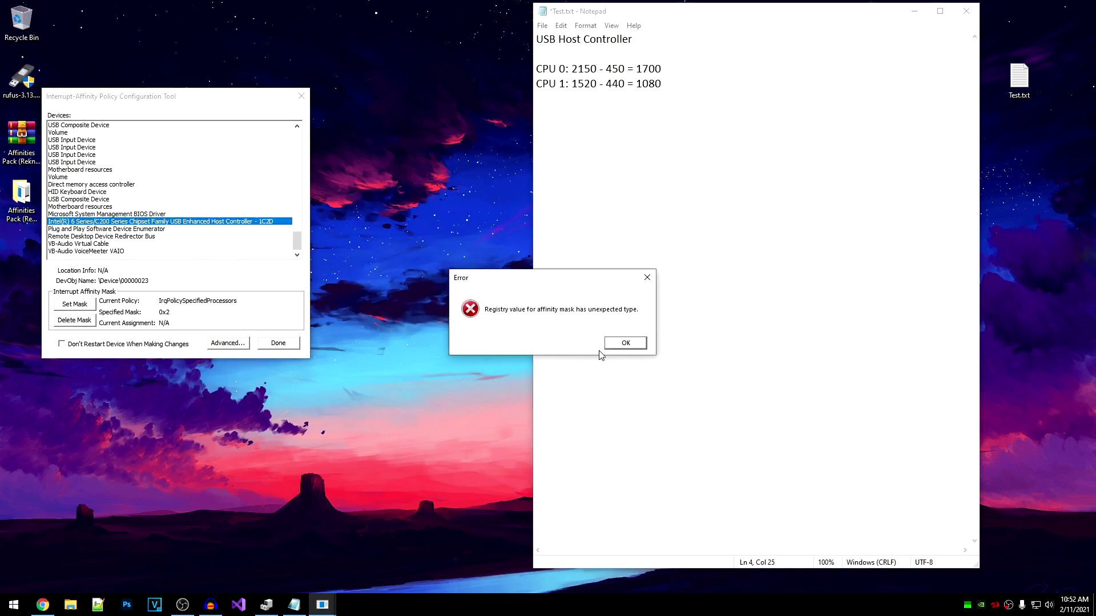
{"action": "left_click", "coordinate": [625, 345]}
{"action": "left_click", "coordinate": [86, 305]}
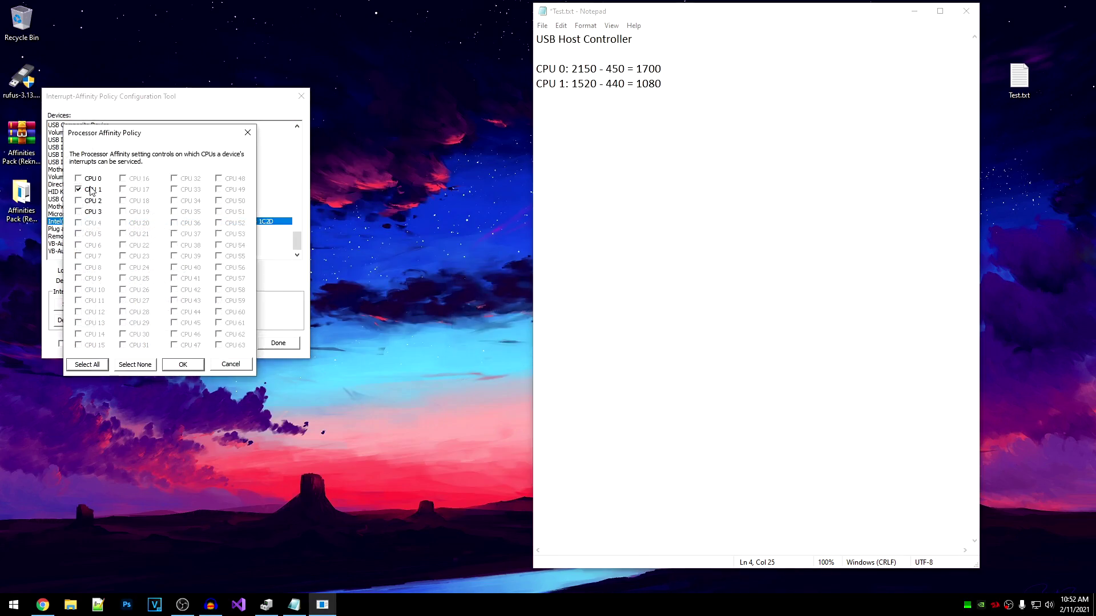
{"action": "left_click", "coordinate": [93, 202]}
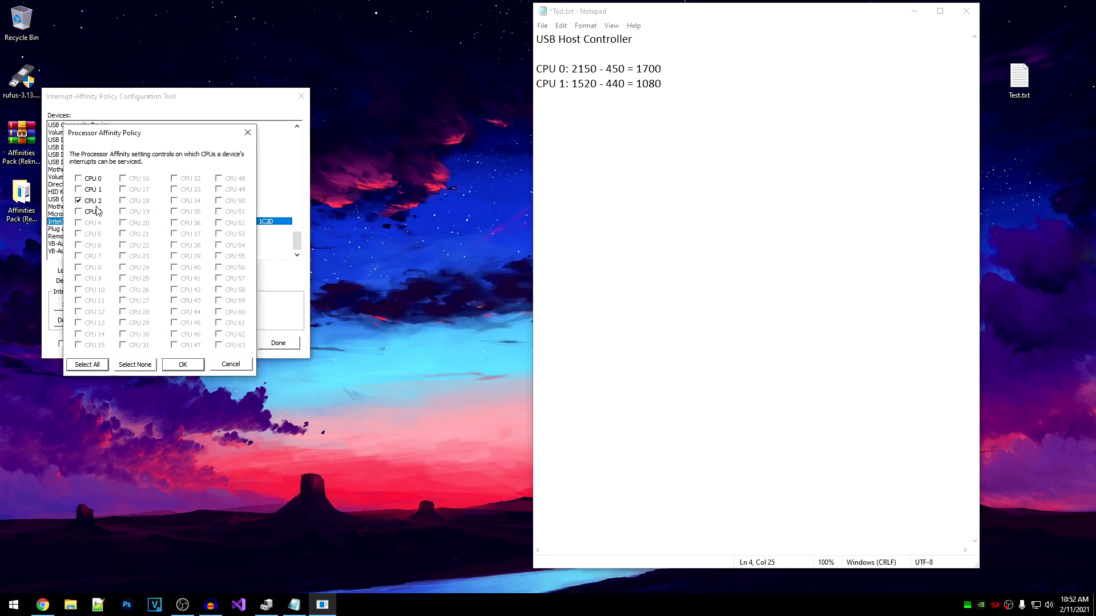
{"action": "left_click", "coordinate": [191, 364]}
{"action": "left_click", "coordinate": [626, 344]}
{"action": "left_click", "coordinate": [625, 344]}
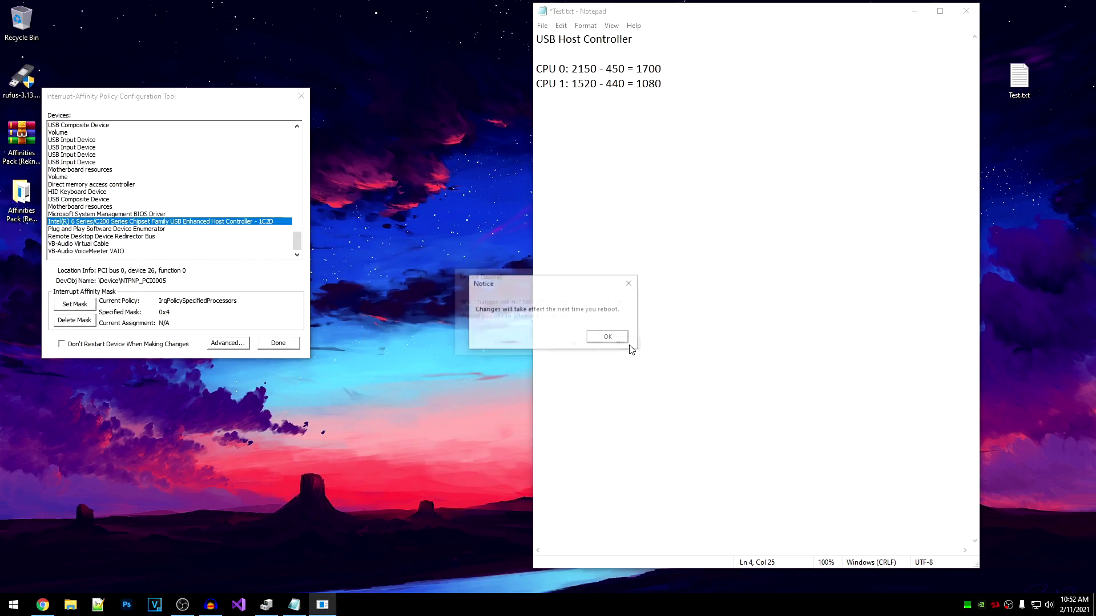
{"action": "left_click", "coordinate": [626, 338]}
{"action": "left_click", "coordinate": [626, 342]}
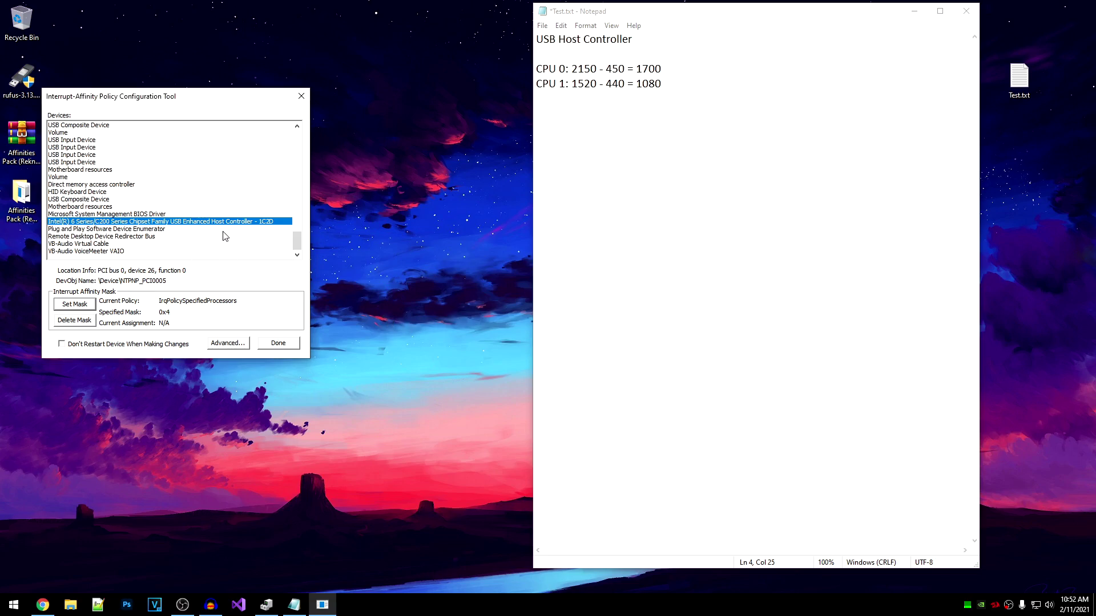
Step: Review the CPU result lines in Notepad and recheck that the controller shows CPU 2 only
{"action": "left_click_drag", "start_coordinate": [721, 102], "coordinate": [534, 54]}
{"action": "left_click", "coordinate": [644, 105]}
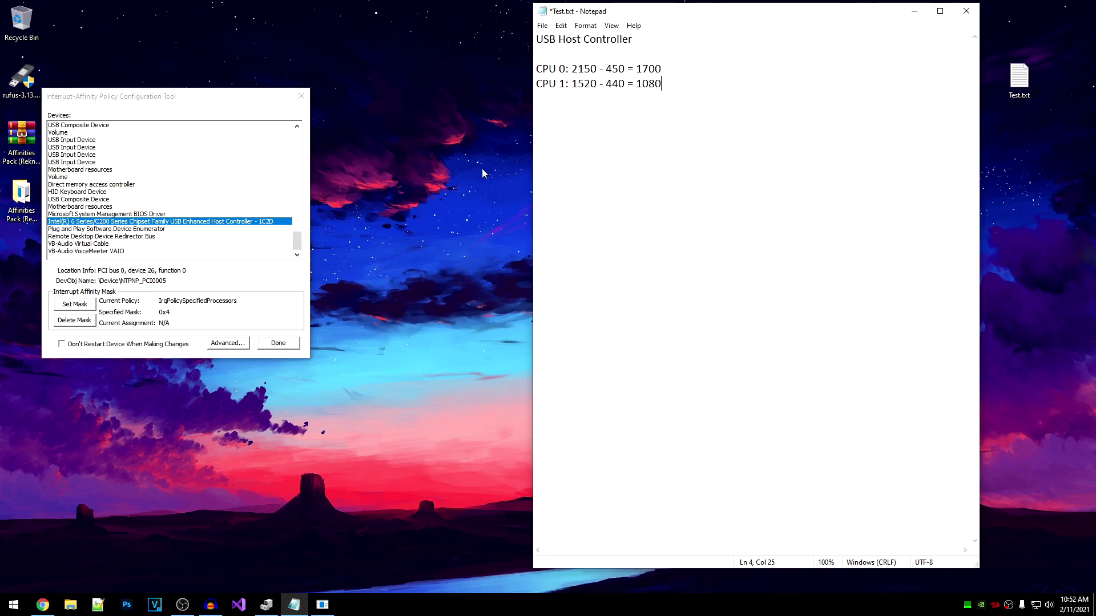
{"action": "double_click", "coordinate": [171, 222]}
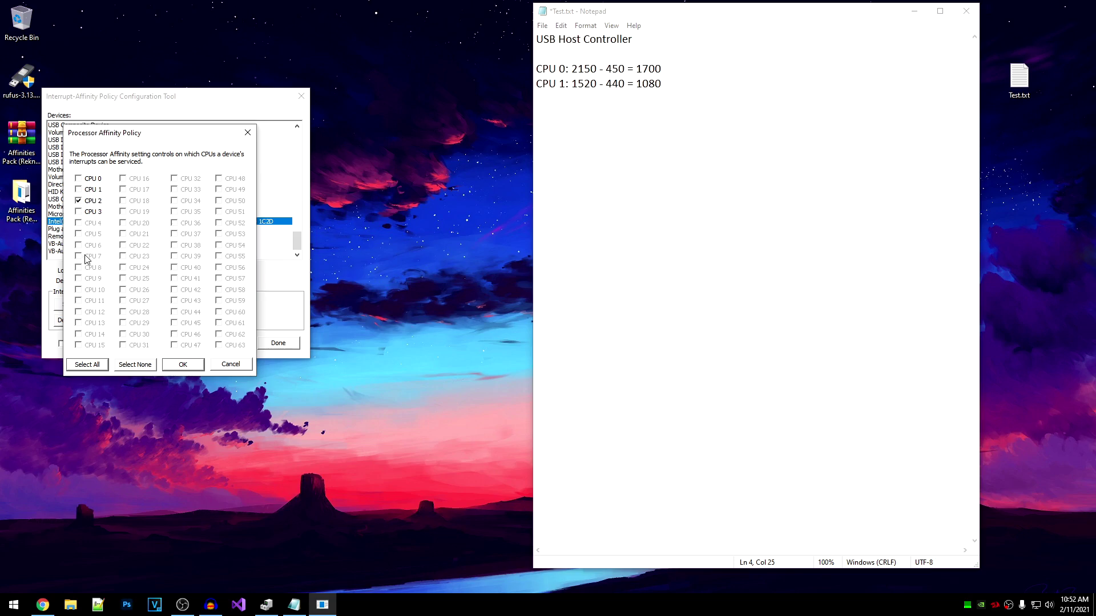
{"action": "left_click", "coordinate": [247, 133]}
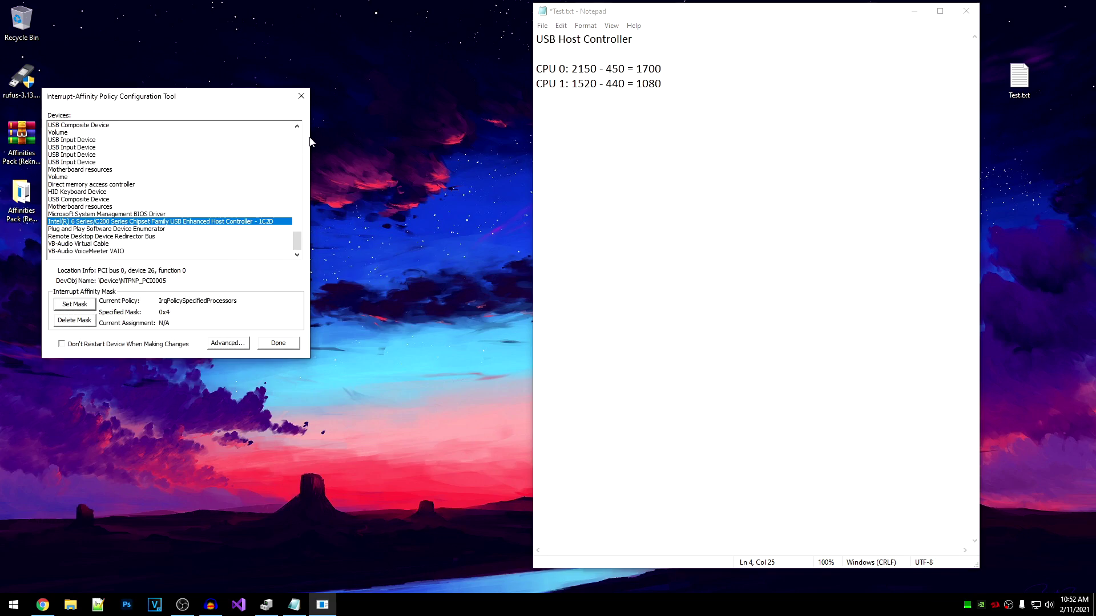
Step: Close the affinity tool and compare CPU 1's 1080 against CPU 2 (1160) and CPU 3 (1300)
{"action": "left_click", "coordinate": [302, 96]}
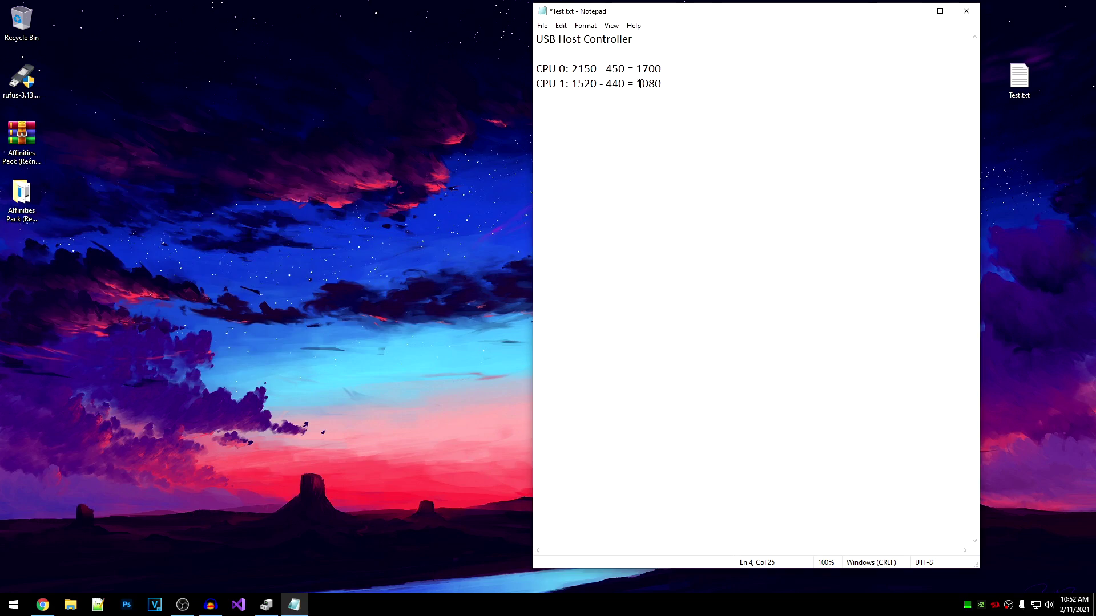
{"action": "left_click_drag", "start_coordinate": [637, 83], "coordinate": [662, 84]}
{"action": "left_click", "coordinate": [442, 135]}
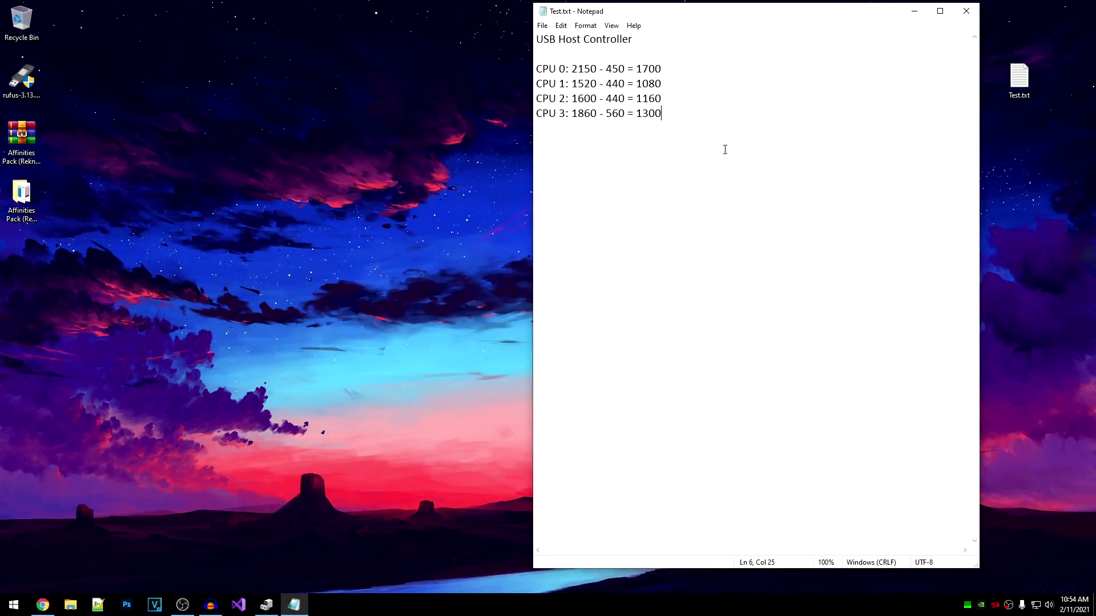
{"action": "left_click_drag", "start_coordinate": [541, 98], "coordinate": [691, 132]}
{"action": "left_click", "coordinate": [690, 132]}
Step: Scroll through the 'How to Use Mouse Tester by Reknotic' guide, close it, and select the four CPU lines
{"action": "left_click", "coordinate": [47, 610]}
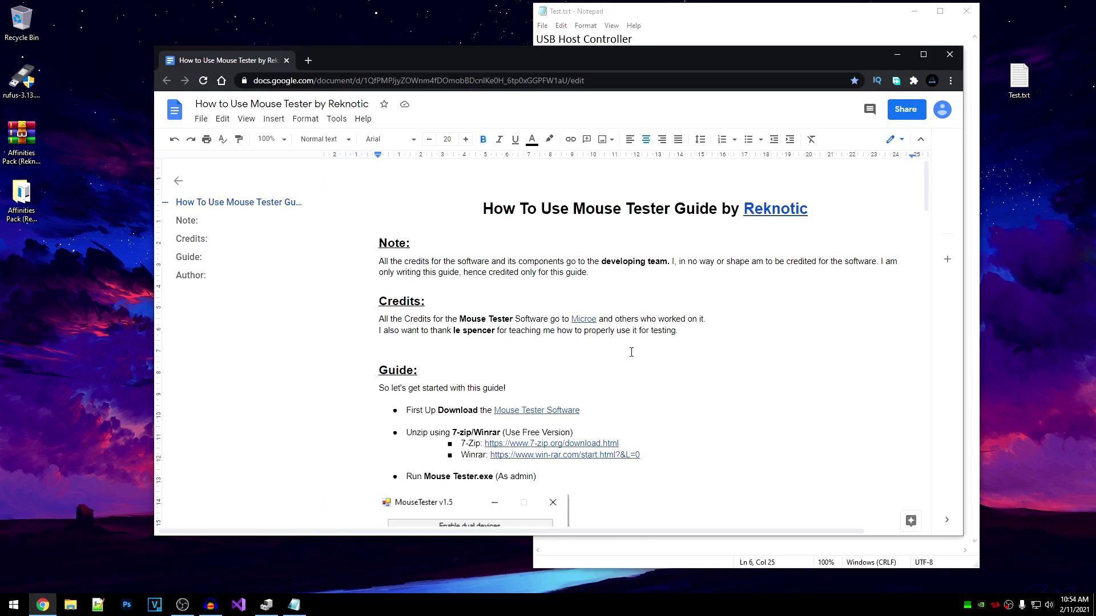
{"action": "scroll", "coordinate": [632, 353], "scroll_direction": "down", "scroll_amount": 3}
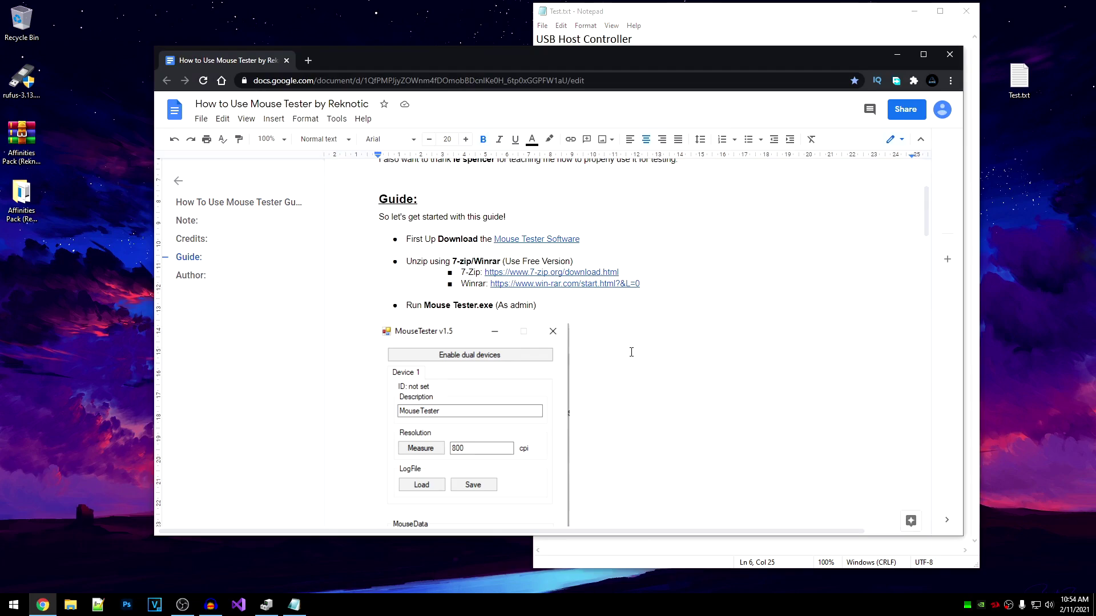
{"action": "scroll", "coordinate": [632, 352], "scroll_direction": "down", "scroll_amount": 18}
{"action": "scroll", "coordinate": [631, 353], "scroll_direction": "down", "scroll_amount": 15}
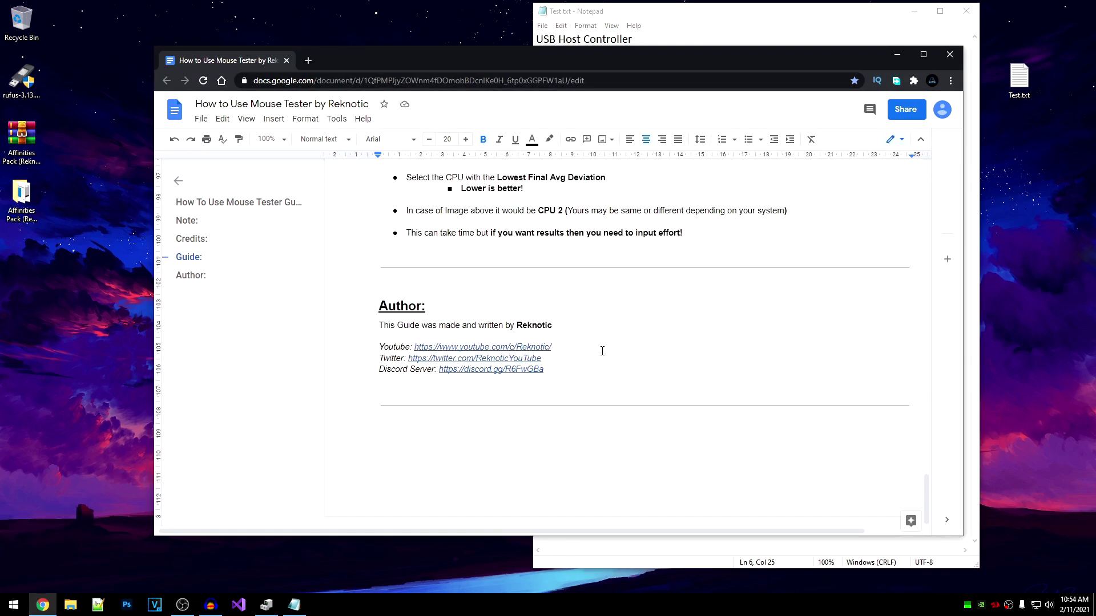
{"action": "scroll", "coordinate": [593, 346], "scroll_direction": "up", "scroll_amount": 10}
{"action": "scroll", "coordinate": [433, 331], "scroll_direction": "up", "scroll_amount": 10}
{"action": "scroll", "coordinate": [499, 298], "scroll_direction": "up", "scroll_amount": 20}
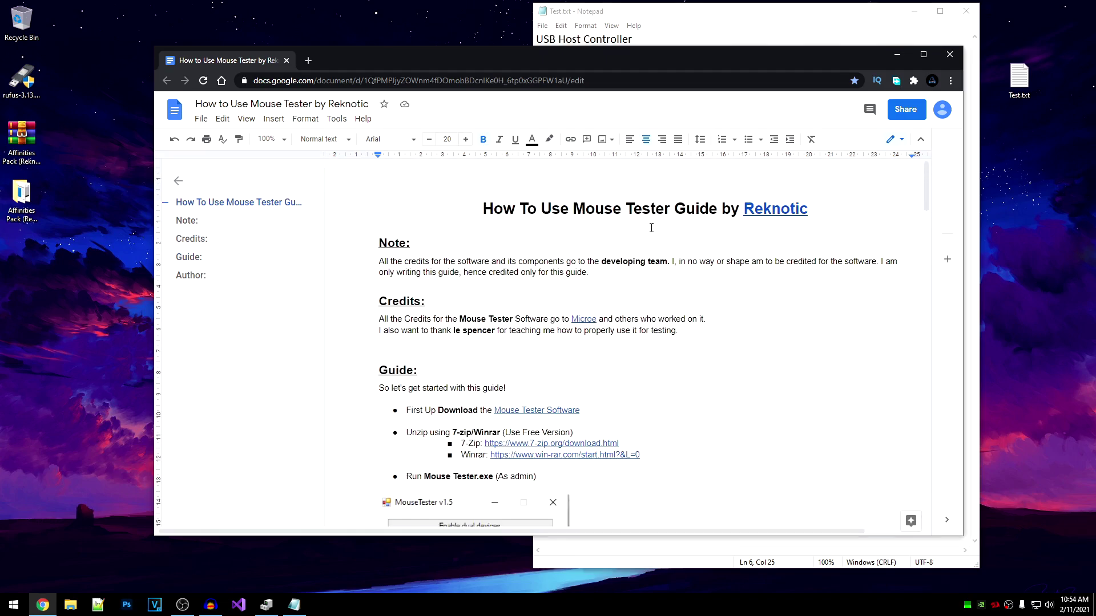
{"action": "left_click", "coordinate": [950, 54]}
{"action": "left_click_drag", "start_coordinate": [668, 115], "coordinate": [688, 51]}
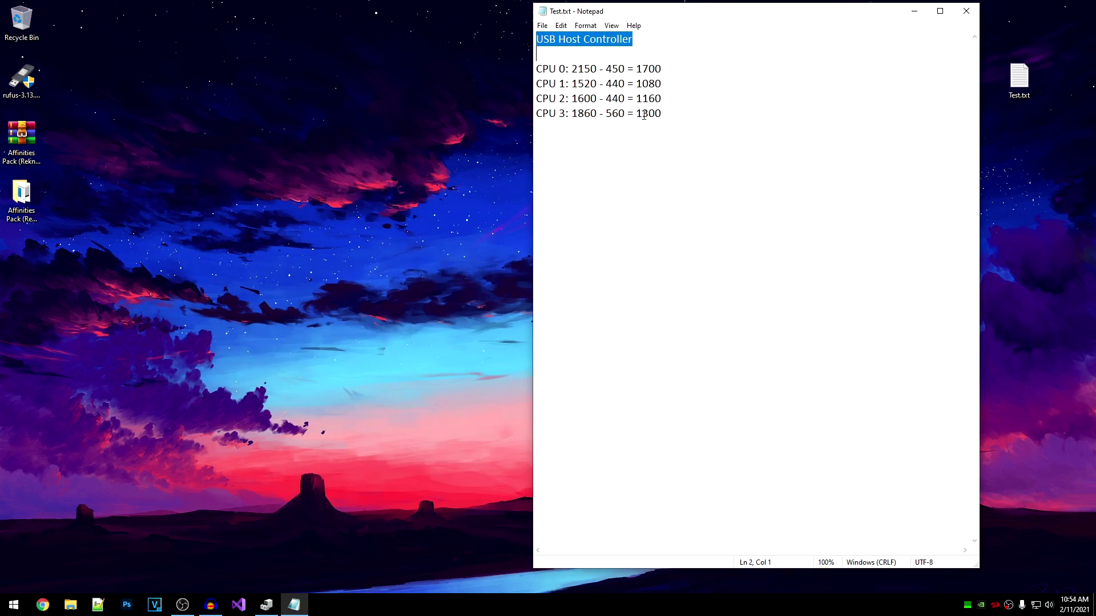
Step: Highlight CPU 1 and its lowest score 1080 in Notepad, then open the Affinities Pack folder
{"action": "left_click_drag", "start_coordinate": [638, 83], "coordinate": [665, 85]}
{"action": "left_click_drag", "start_coordinate": [565, 84], "coordinate": [537, 85]}
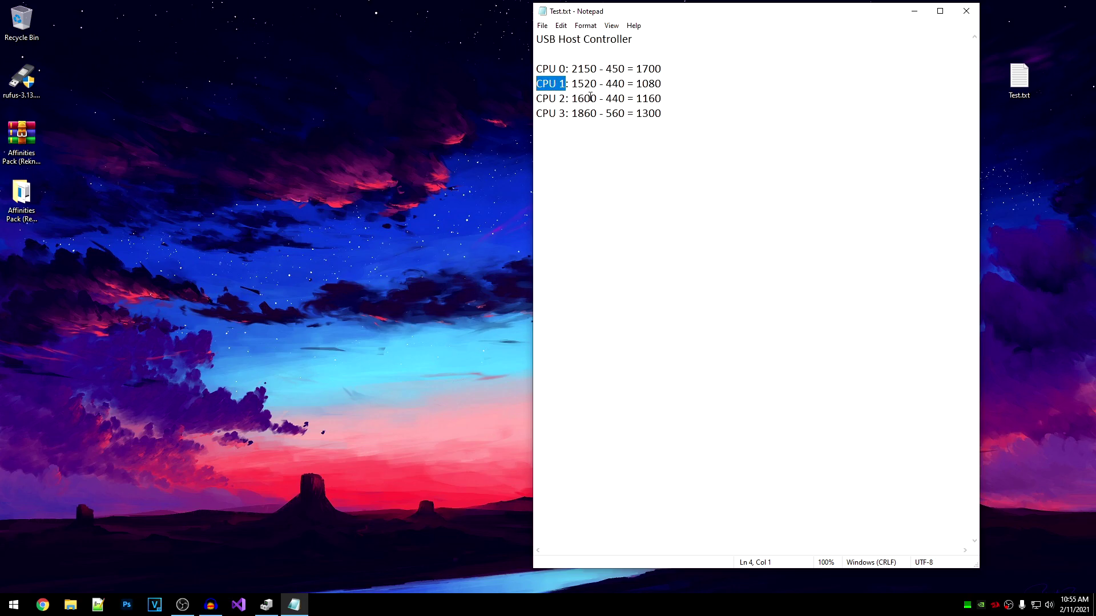
{"action": "double_click", "coordinate": [21, 197]}
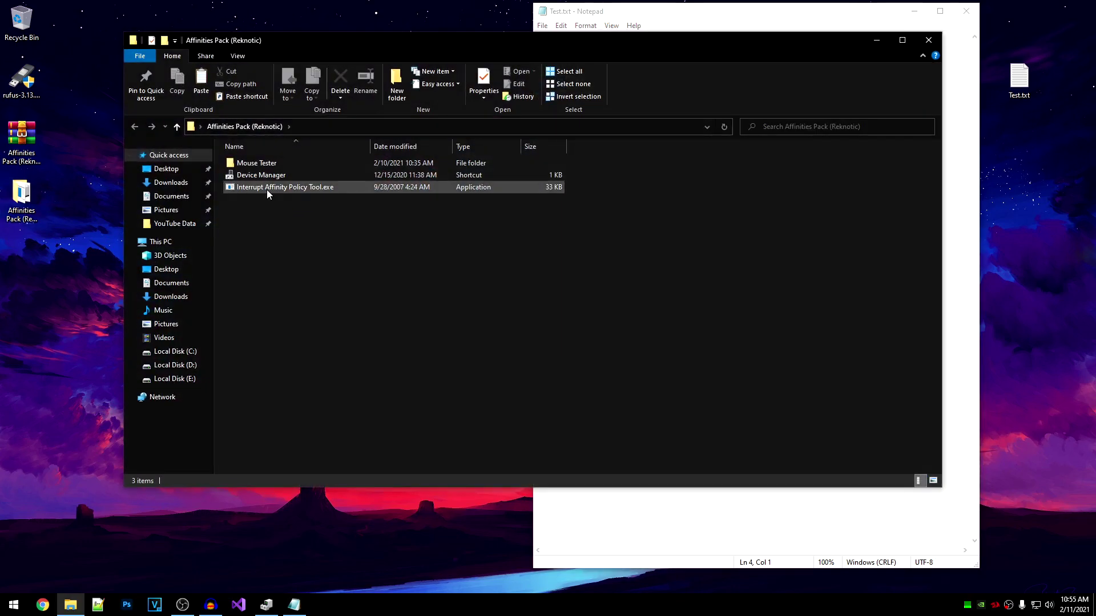
Step: Run the affinity tool as administrator and select the USB Enhanced Host Controller 1C2D
{"action": "right_click", "coordinate": [266, 189]}
{"action": "left_click", "coordinate": [294, 214]}
{"action": "left_click_drag", "start_coordinate": [260, 52], "coordinate": [261, 153]}
{"action": "left_click", "coordinate": [215, 134]}
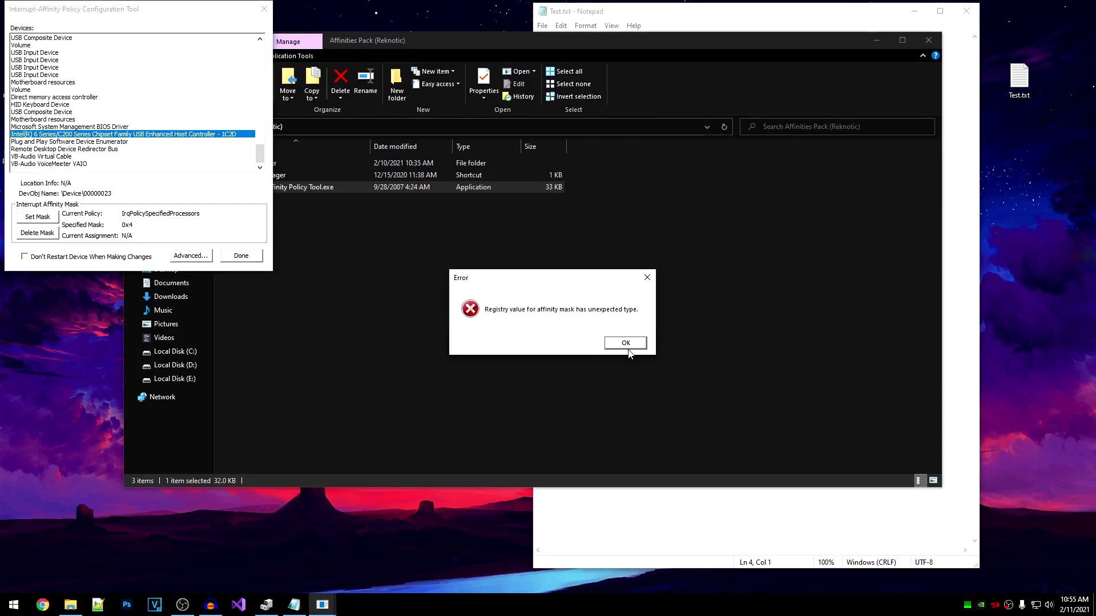
{"action": "left_click", "coordinate": [625, 343]}
Step: Change its mask from CPU 2 to CPU 1 only (0x2), skip the restart, and close everything
{"action": "left_click", "coordinate": [37, 217]}
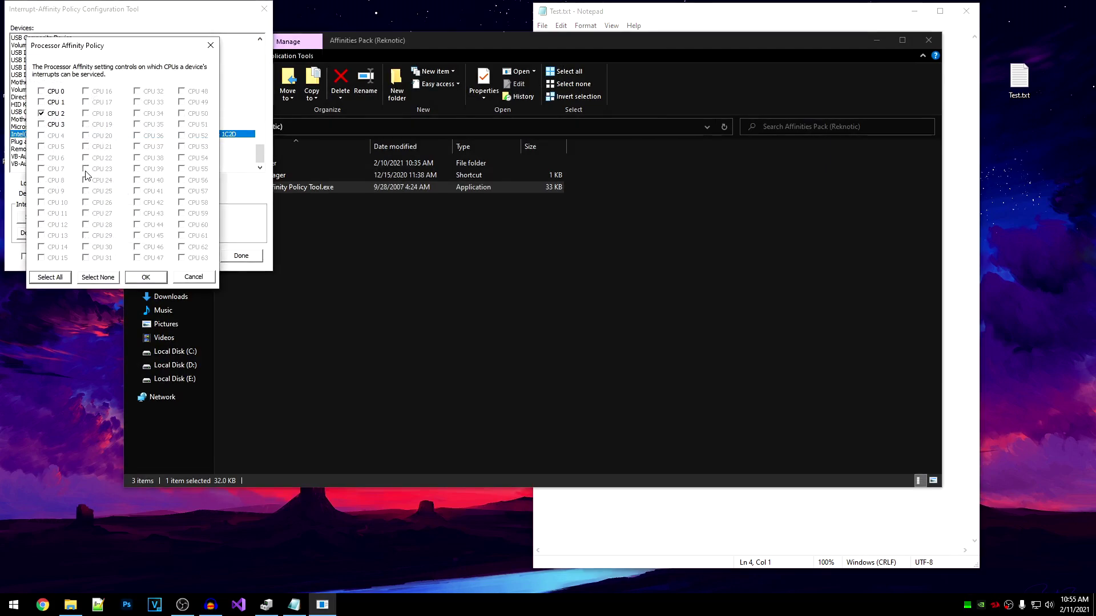
{"action": "left_click", "coordinate": [54, 114]}
{"action": "left_click", "coordinate": [41, 103]}
{"action": "left_click", "coordinate": [164, 278]}
{"action": "left_click", "coordinate": [625, 341]}
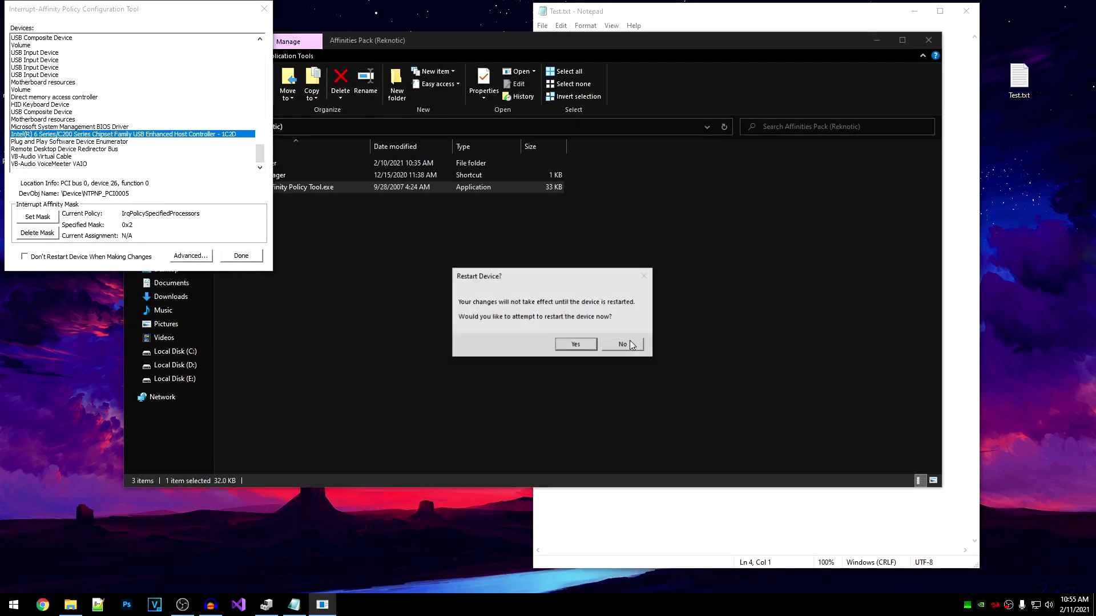
{"action": "left_click", "coordinate": [625, 344]}
{"action": "left_click", "coordinate": [628, 341]}
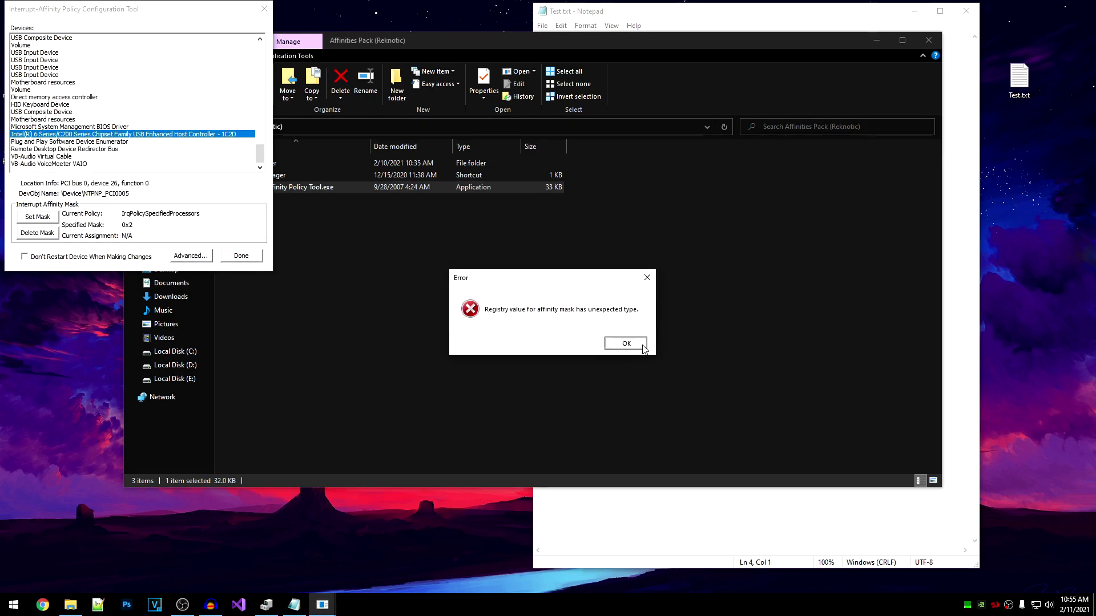
{"action": "left_click", "coordinate": [624, 343]}
{"action": "left_click", "coordinate": [240, 256]}
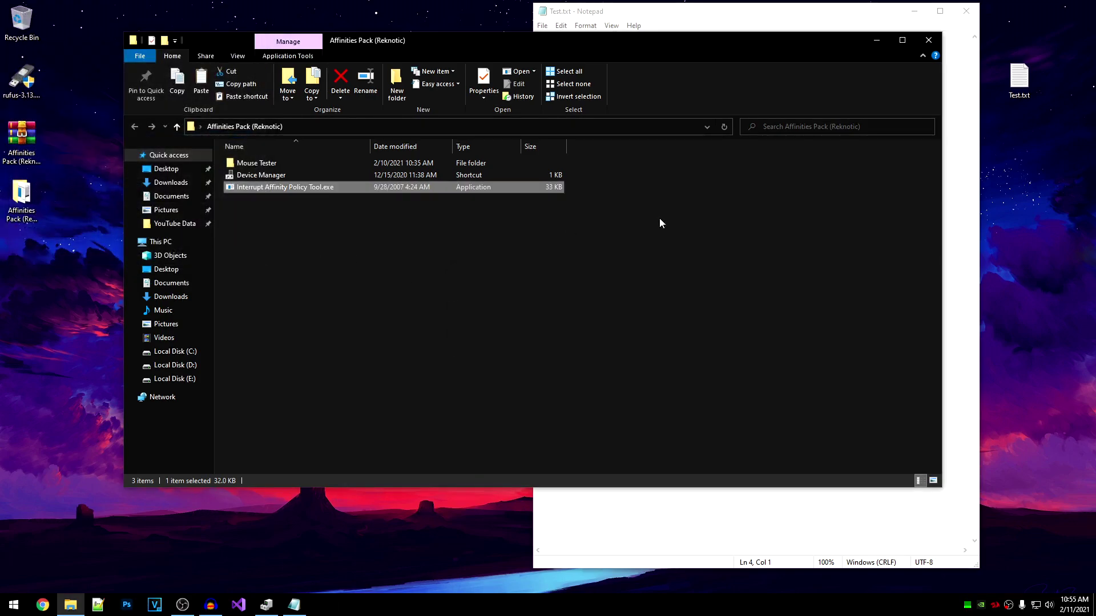
{"action": "left_click", "coordinate": [928, 40]}
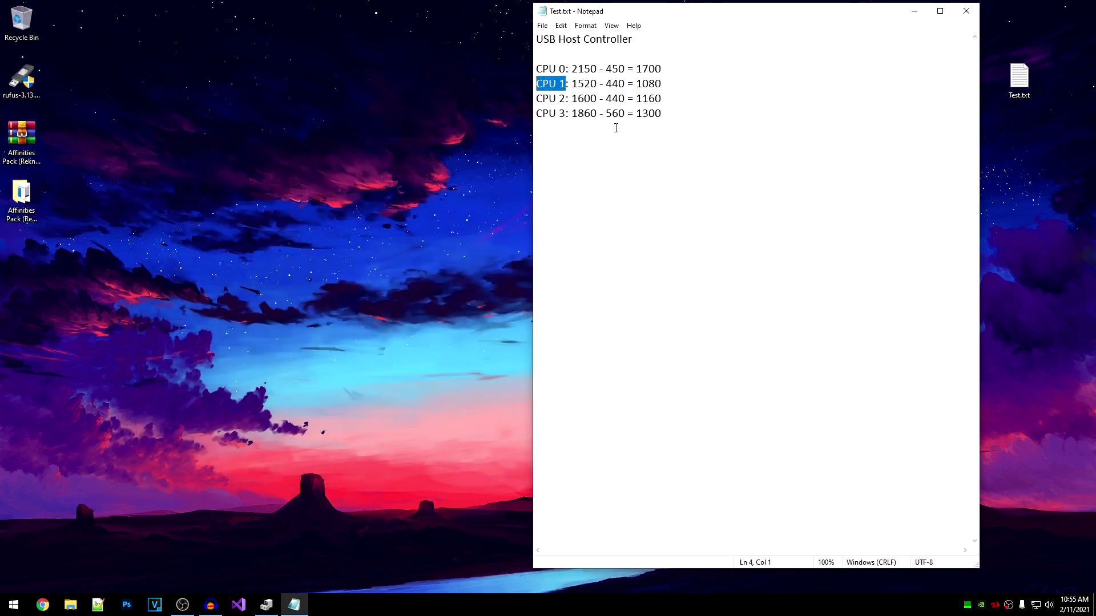
Step: Add a 'Graphics Card' heading under the CPU 3 line in Test.txt, save, and show the desktop
{"action": "left_click", "coordinate": [717, 112]}
{"action": "key", "text": "Delete"}
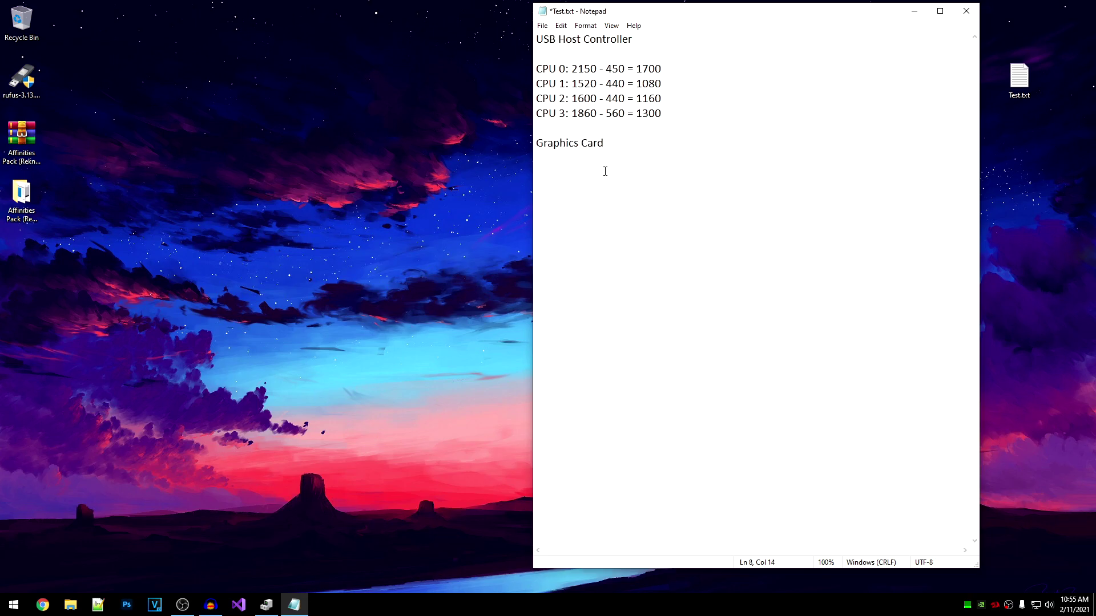
{"action": "key", "text": "ctrl+s"}
{"action": "key", "text": "super+d"}
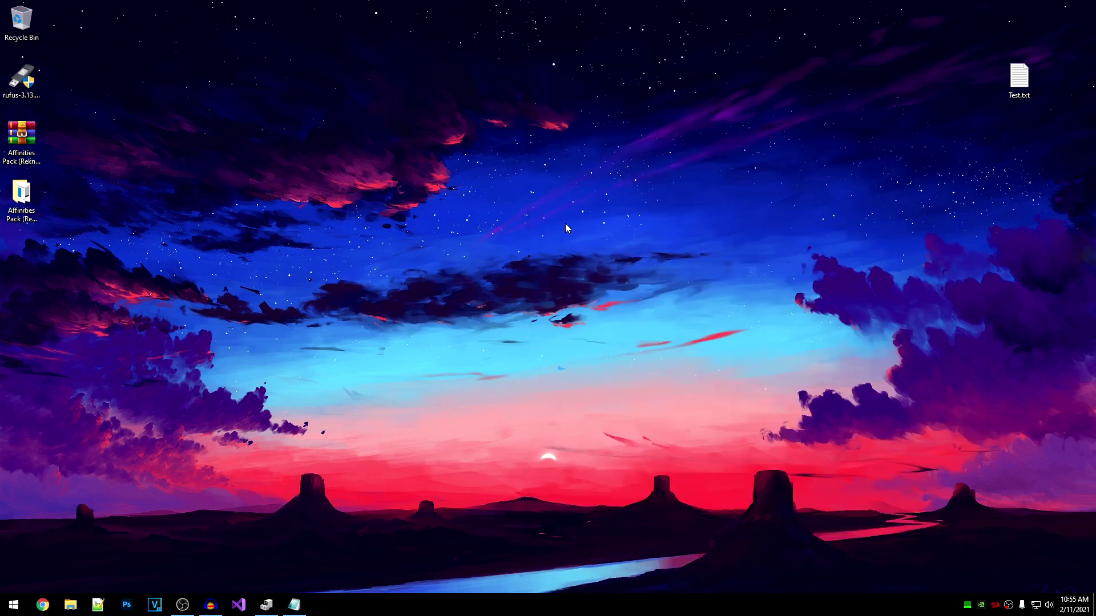
Step: Run the affinity tool as administrator and open Device Manager beside it
{"action": "double_click", "coordinate": [23, 206]}
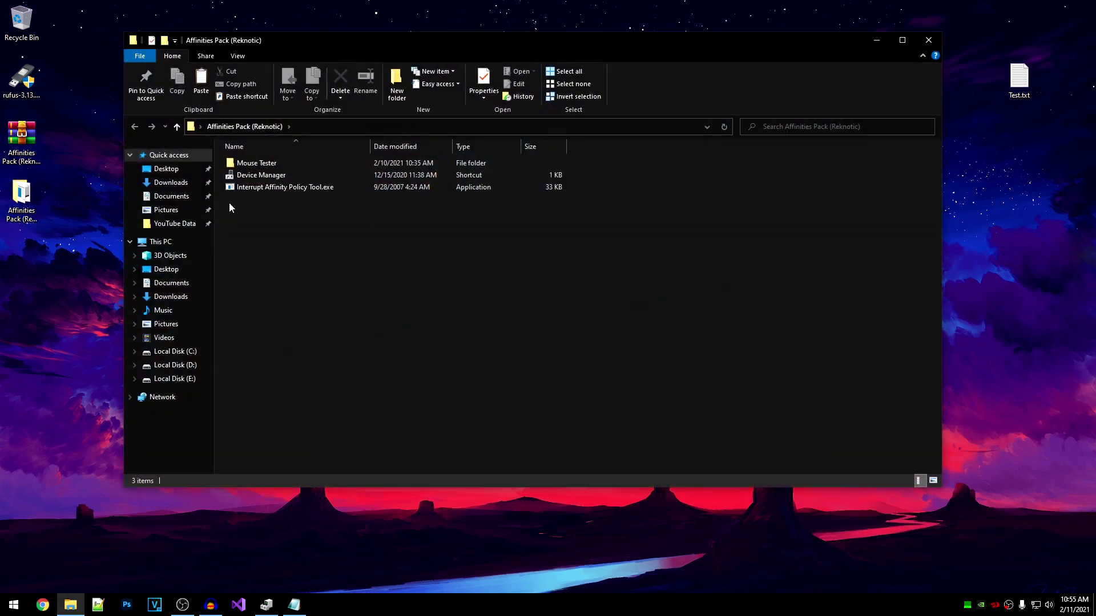
{"action": "right_click", "coordinate": [252, 190]}
{"action": "left_click", "coordinate": [284, 210]}
{"action": "left_click_drag", "start_coordinate": [124, 10], "coordinate": [148, 92]}
{"action": "double_click", "coordinate": [431, 175]}
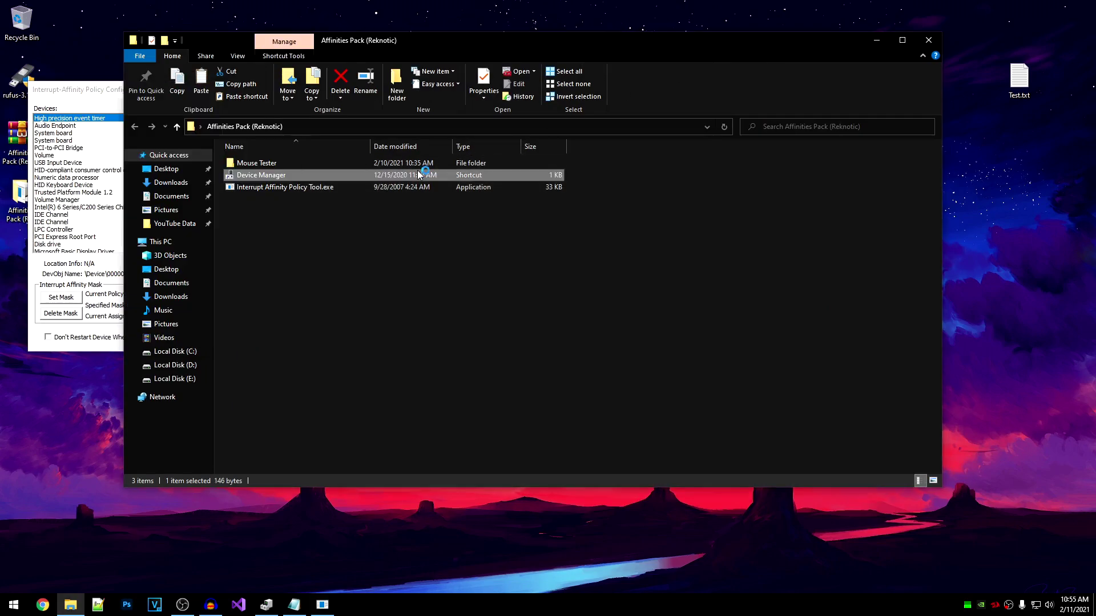
{"action": "left_click_drag", "start_coordinate": [232, 37], "coordinate": [526, 62]}
{"action": "left_click_drag", "start_coordinate": [225, 102], "coordinate": [261, 99]}
{"action": "left_click", "coordinate": [450, 71]}
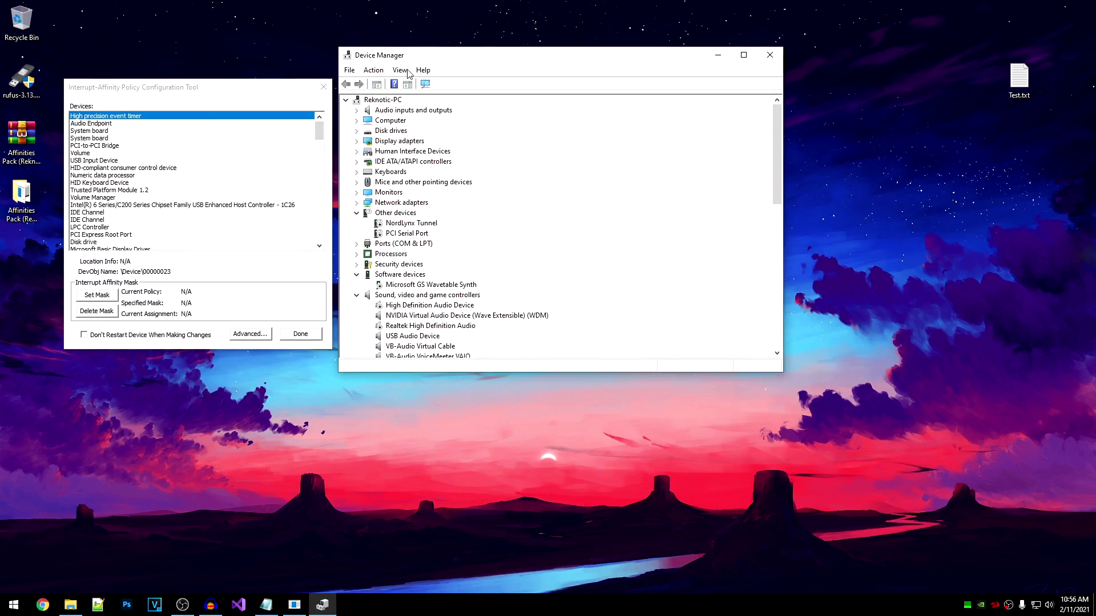
Step: Switch Device Manager to Devices by connection and select the NVIDIA GeForce GTX 750 Ti
{"action": "left_click", "coordinate": [400, 69]}
{"action": "left_click", "coordinate": [454, 96]}
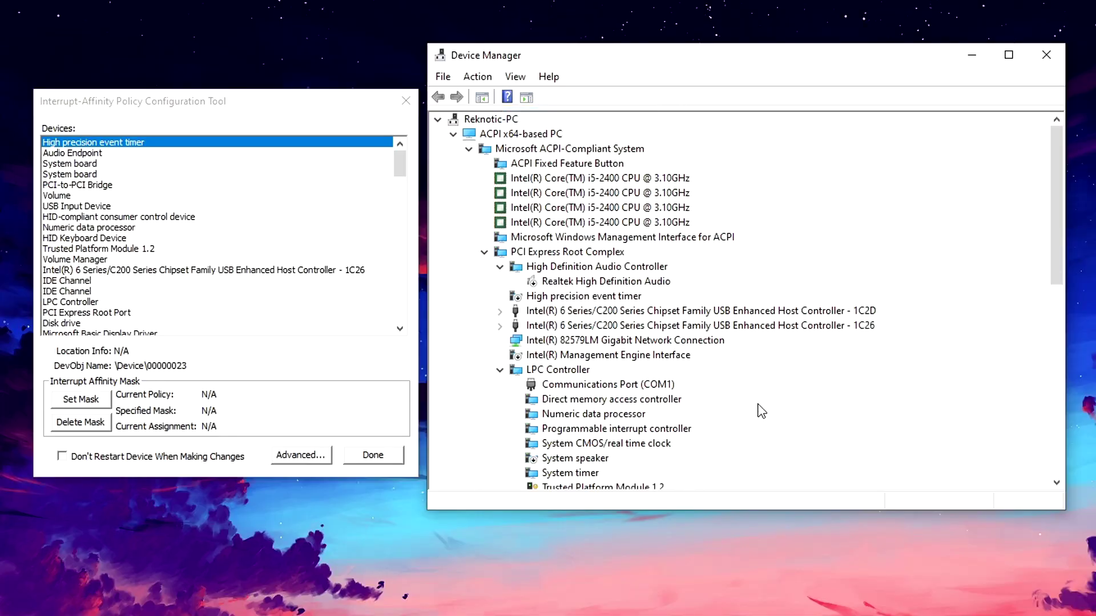
{"action": "scroll", "coordinate": [1022, 319], "scroll_direction": "down", "scroll_amount": 6}
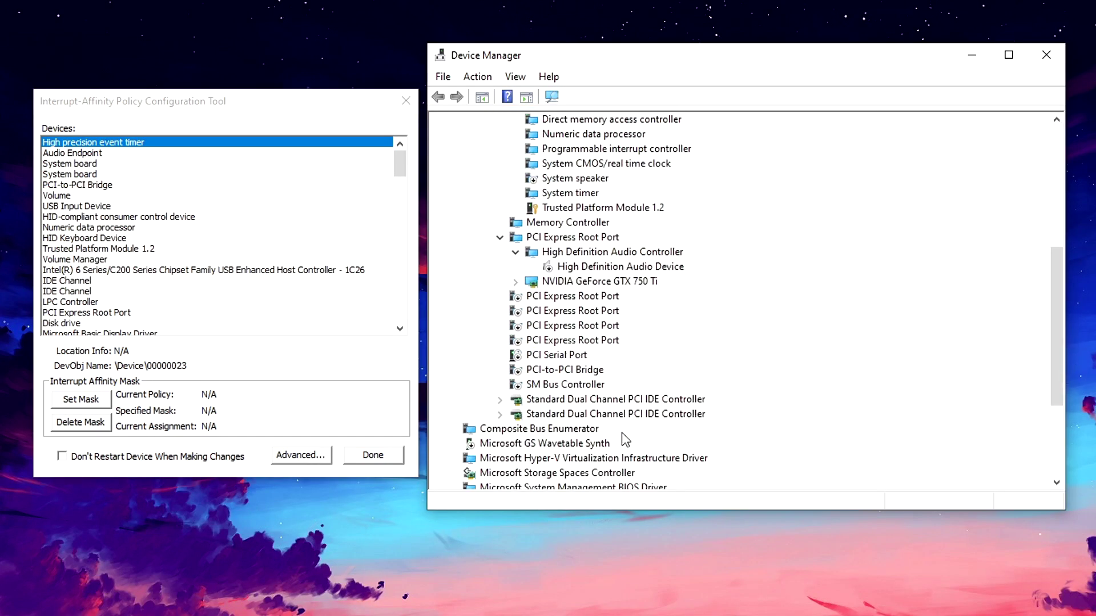
{"action": "left_click", "coordinate": [614, 286]}
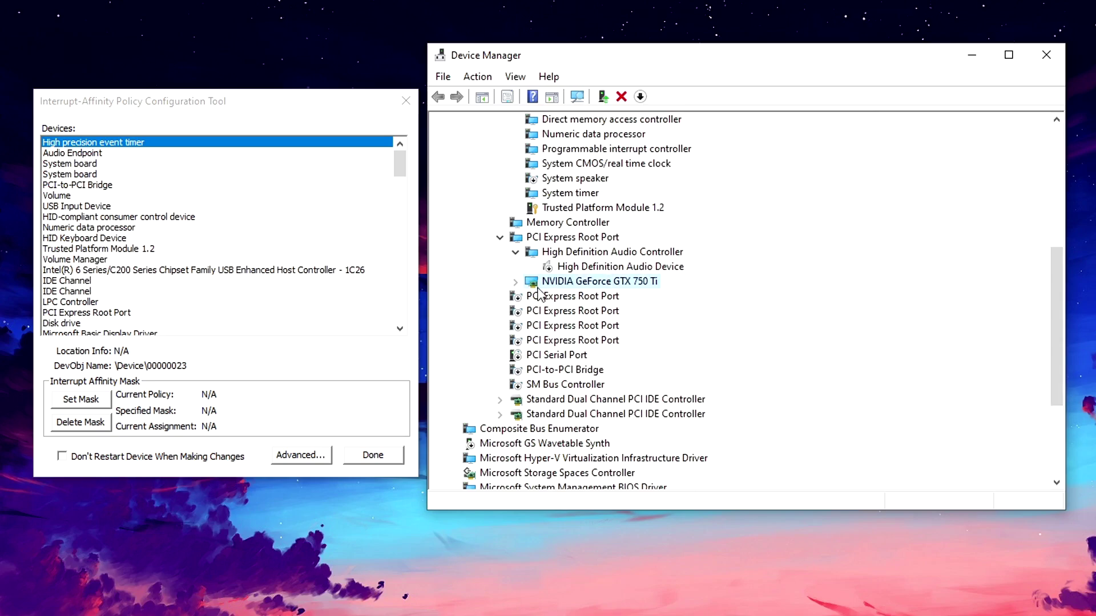
{"action": "left_click", "coordinate": [235, 98]}
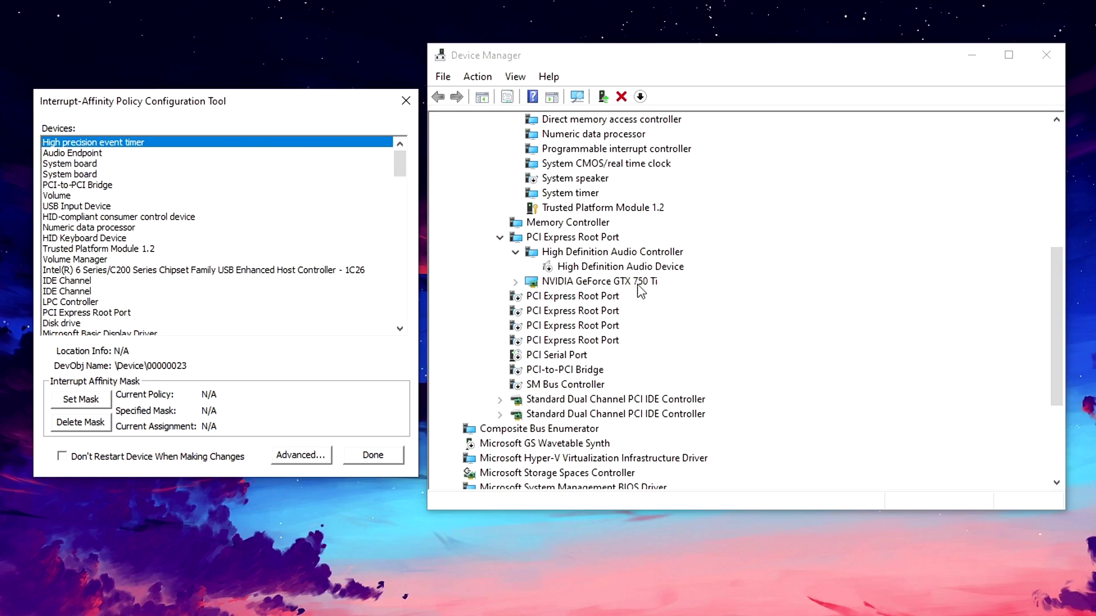
Step: Find the GTX 750 Ti in the affinity tool and confirm its PCI bus 1 location in Device Manager properties
{"action": "key", "text": "n"}
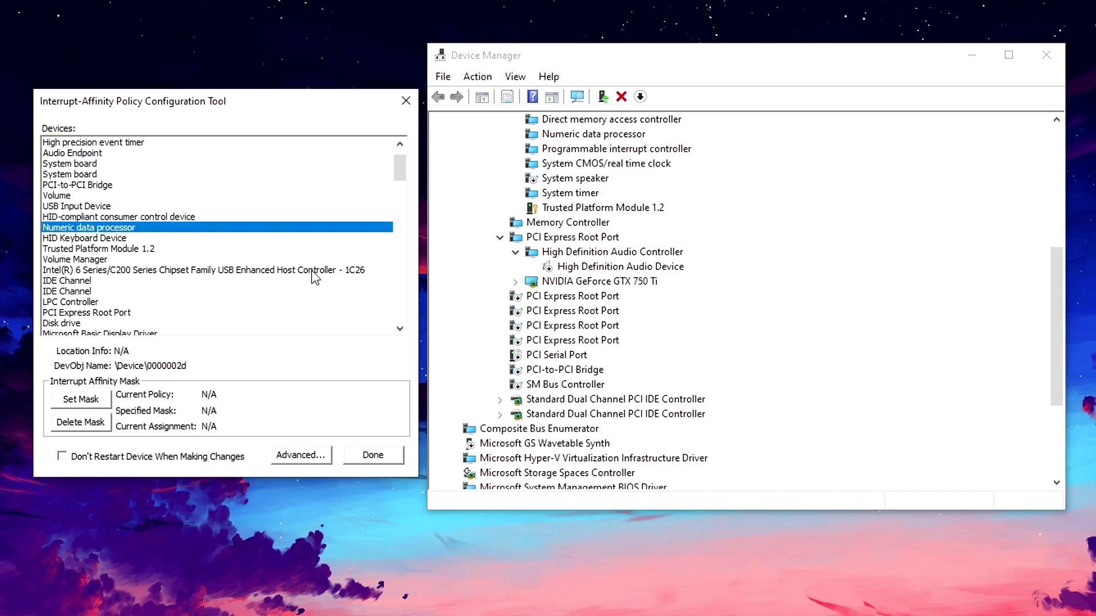
{"action": "key", "text": "n"}
{"action": "left_click", "coordinate": [841, 468]}
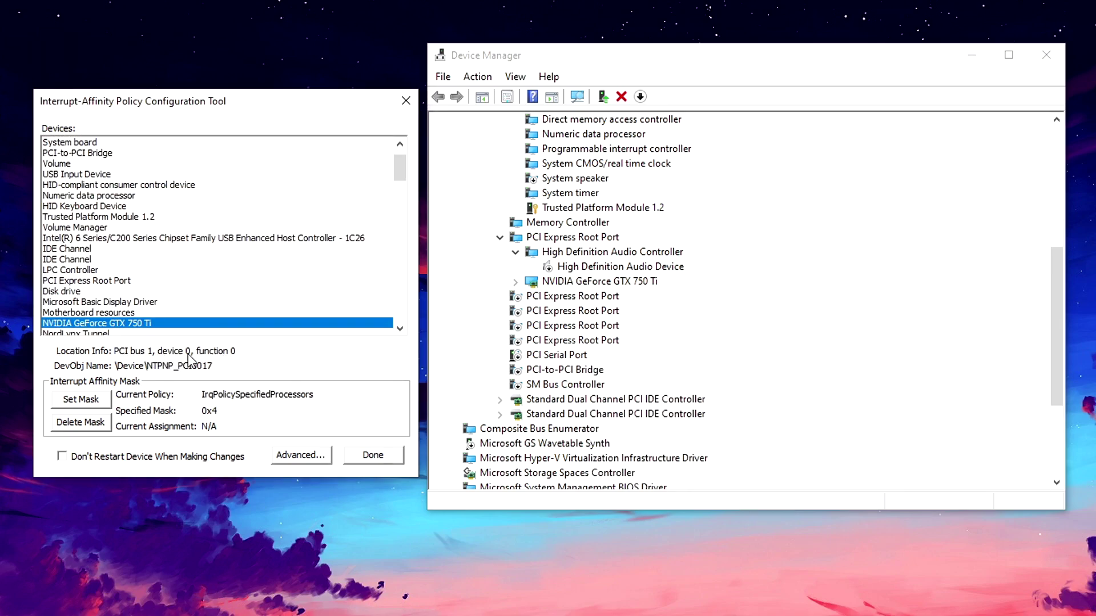
{"action": "right_click", "coordinate": [630, 282]}
{"action": "left_click", "coordinate": [681, 378]}
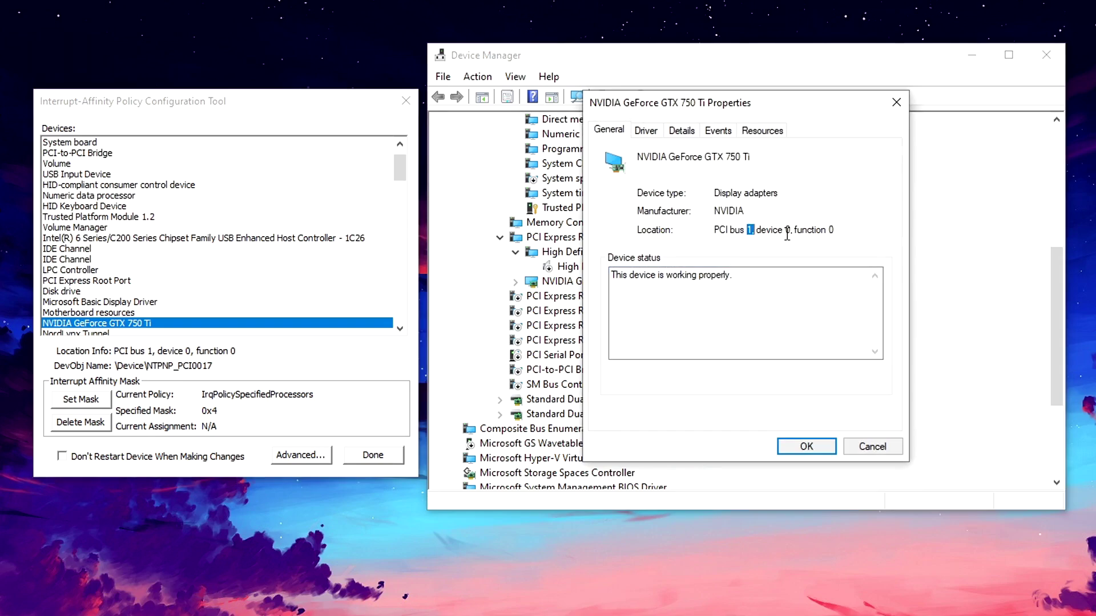
{"action": "left_click", "coordinate": [807, 446]}
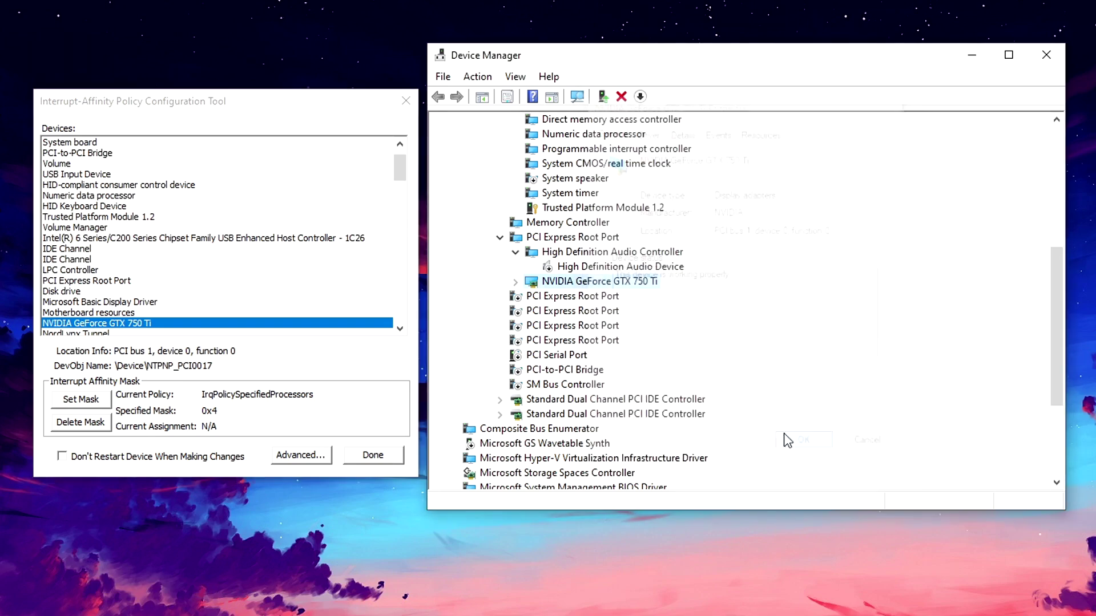